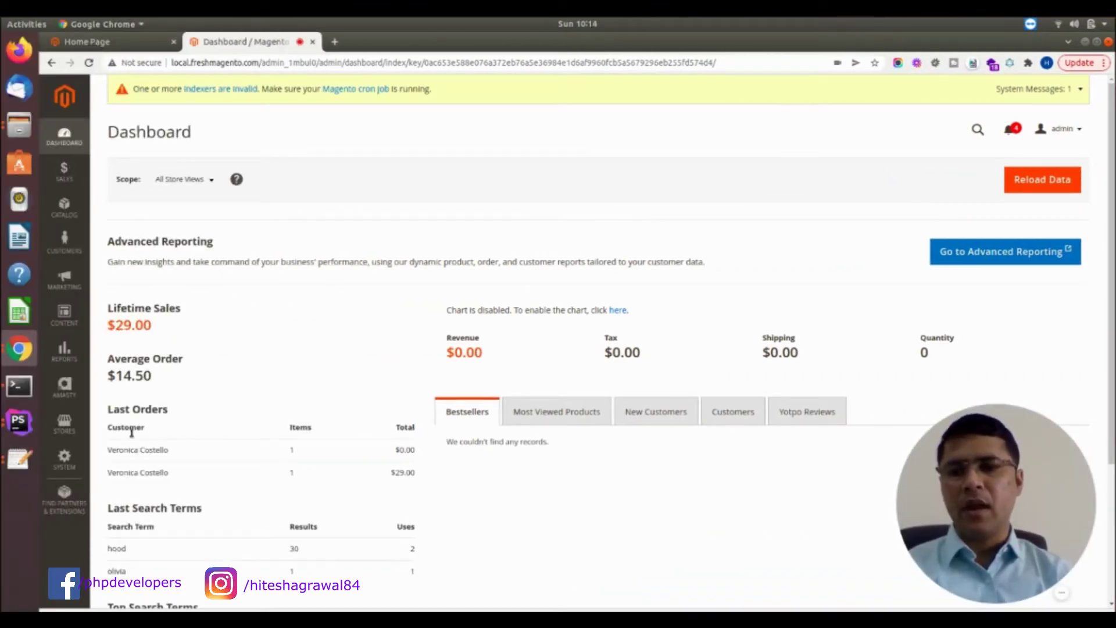
Create and save a new website named Fashion with the code fa.
{"action": "left_click", "coordinate": [64, 424]}
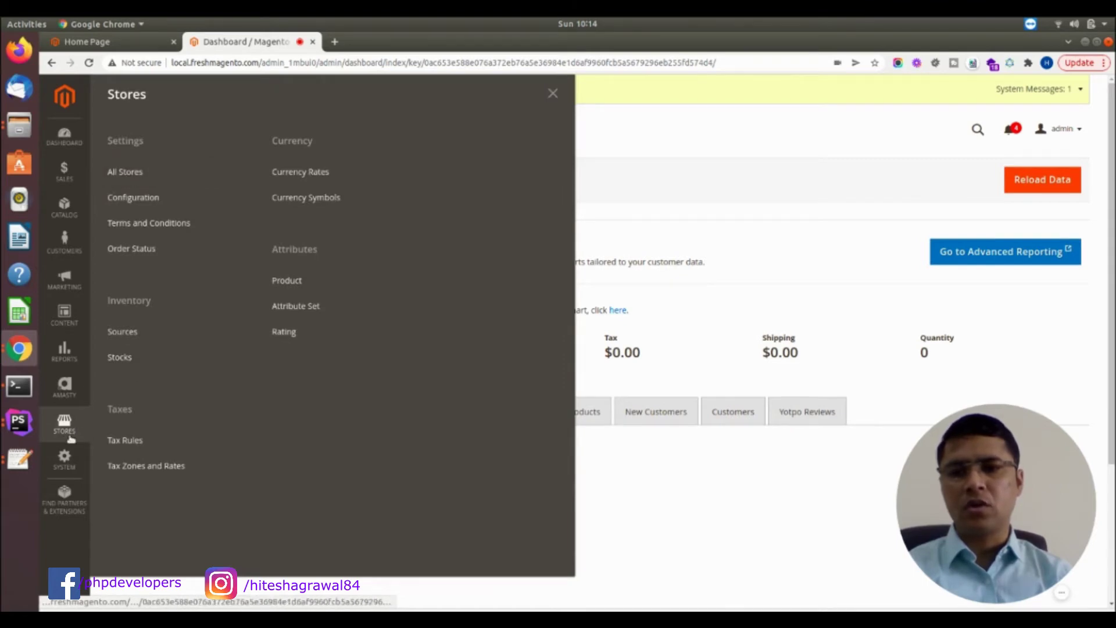
{"action": "left_click", "coordinate": [130, 171]}
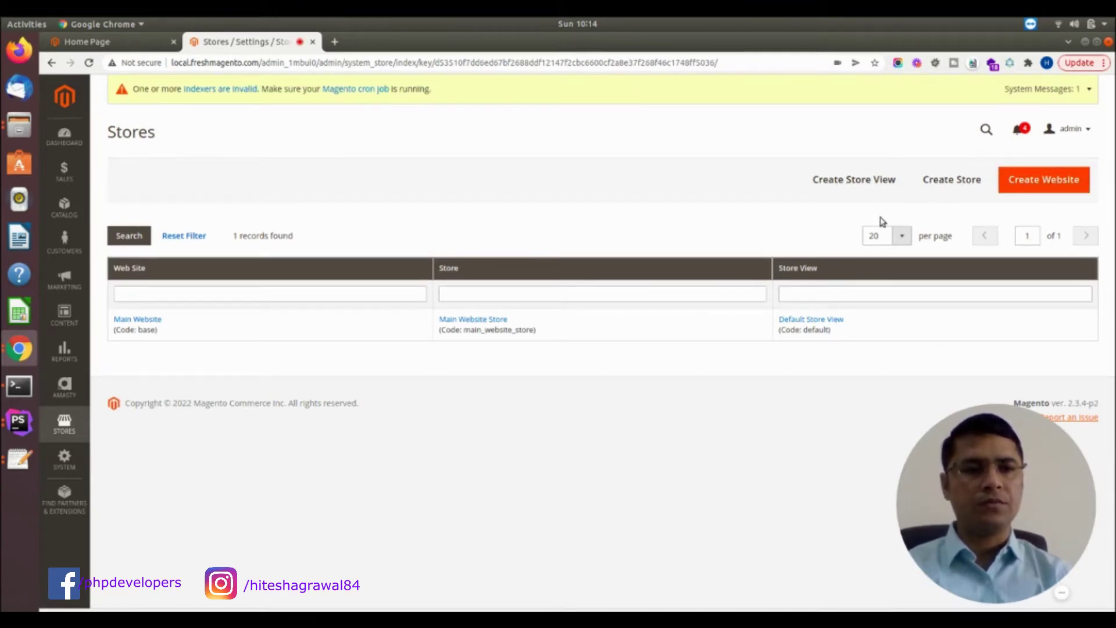
{"action": "left_click", "coordinate": [1051, 180]}
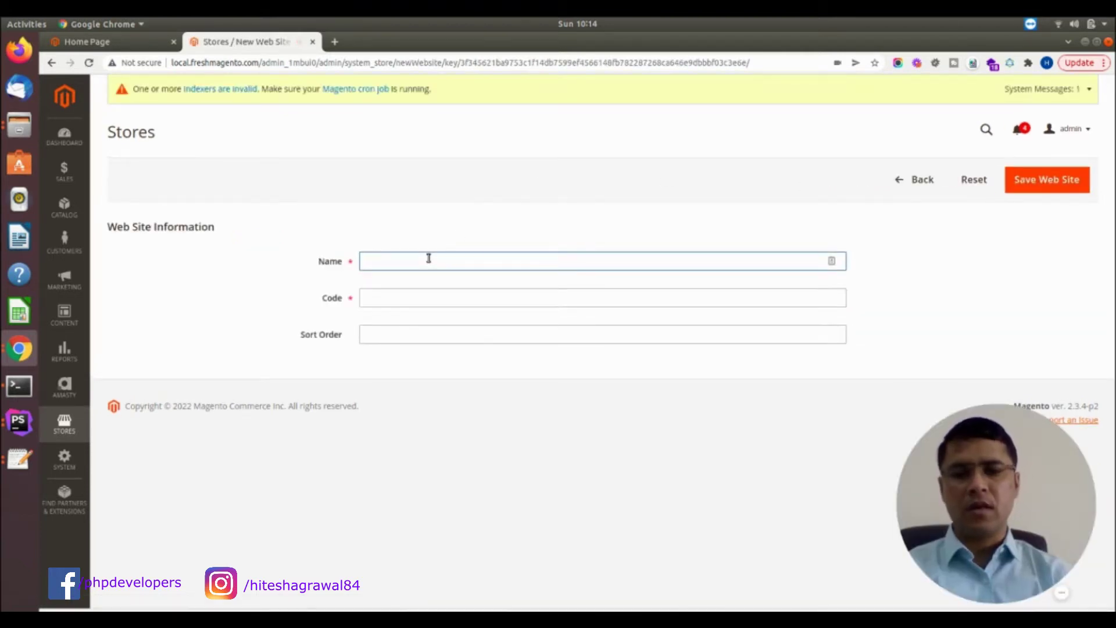
{"action": "type", "text": "Fa"}
{"action": "type", "text": "sho"}
{"action": "type", "text": "ion"}
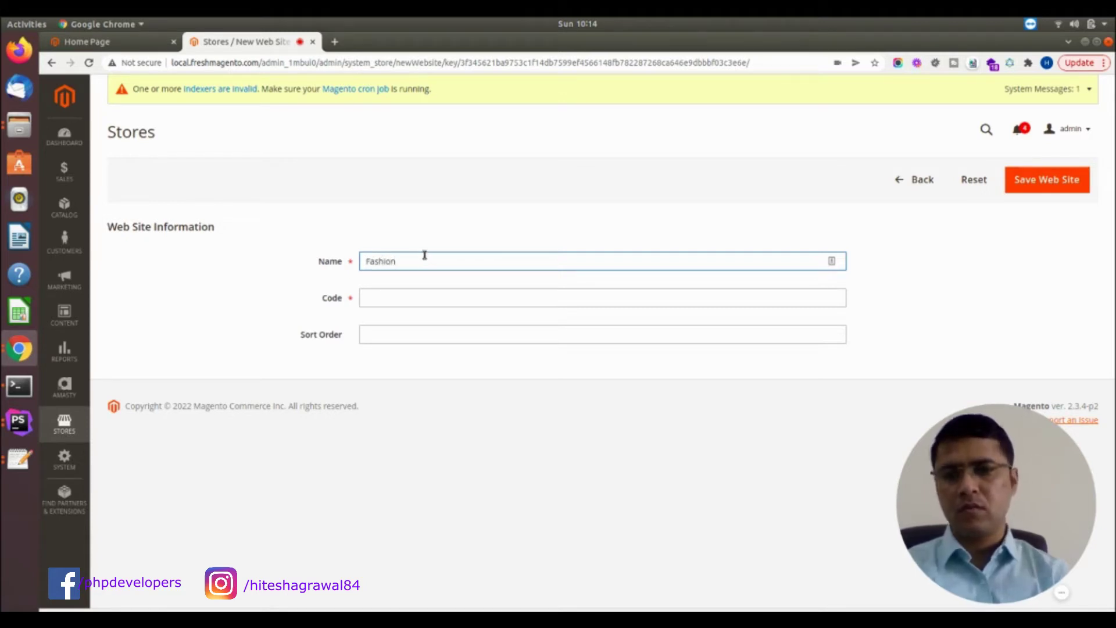
{"action": "left_click", "coordinate": [416, 301]}
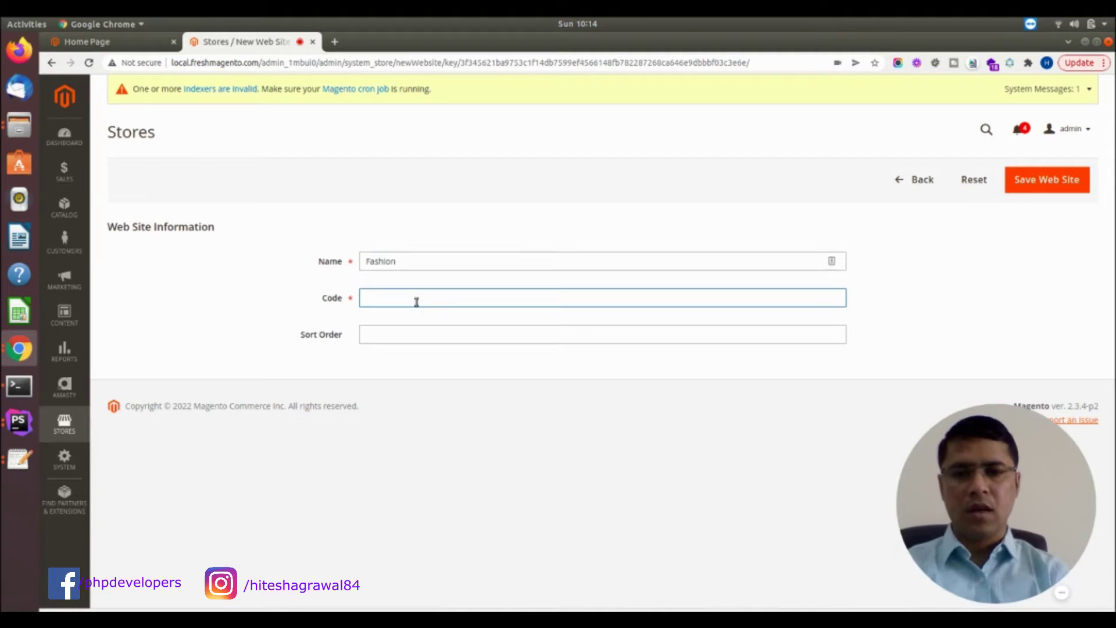
{"action": "type", "text": "fa"}
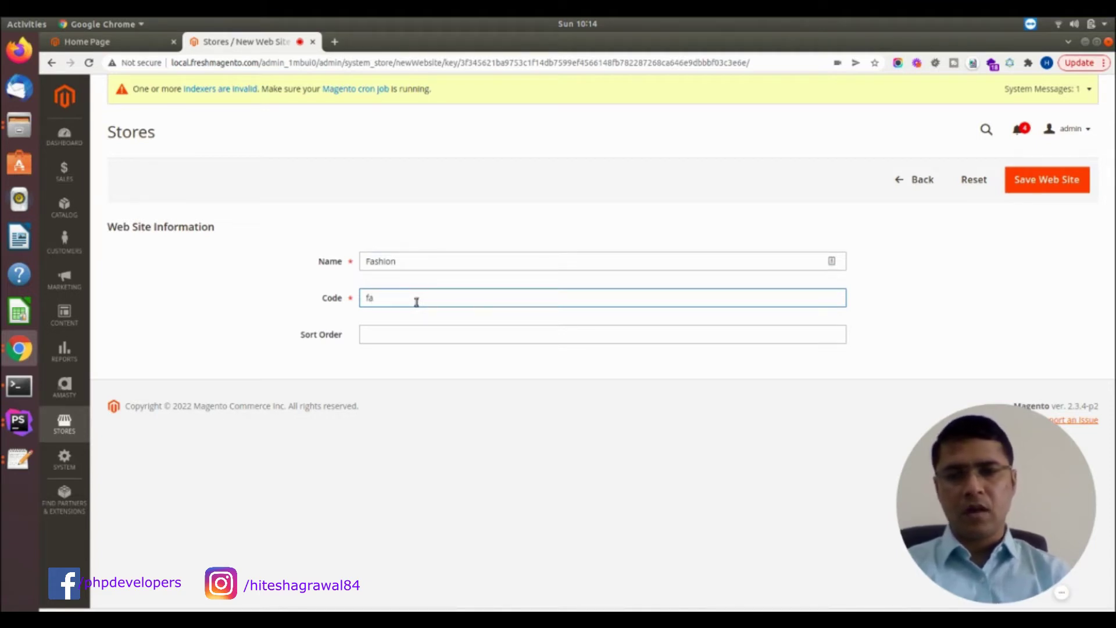
{"action": "left_click", "coordinate": [401, 336]}
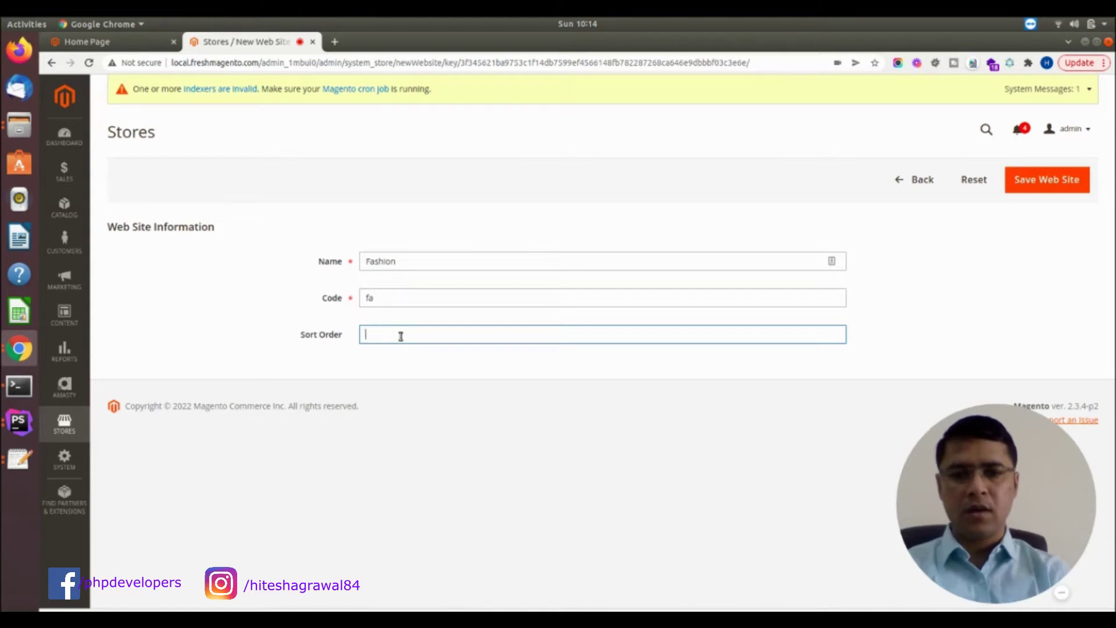
{"action": "left_click", "coordinate": [1043, 185]}
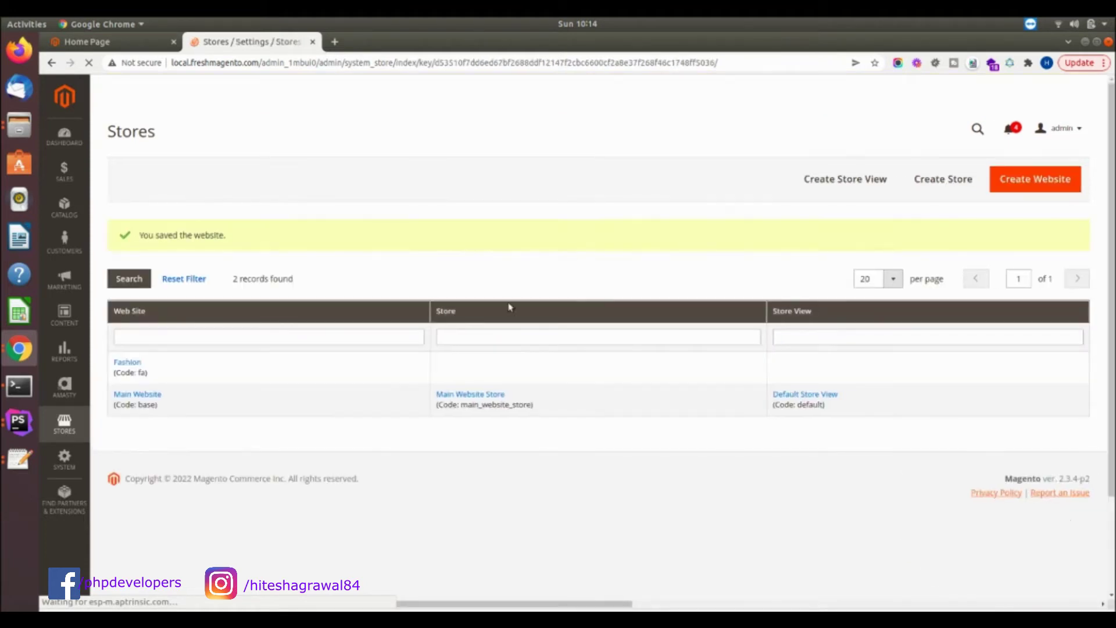
Start a new store under the Fashion website with the name Fashion Store and the code fastore.
{"action": "left_click", "coordinate": [949, 184]}
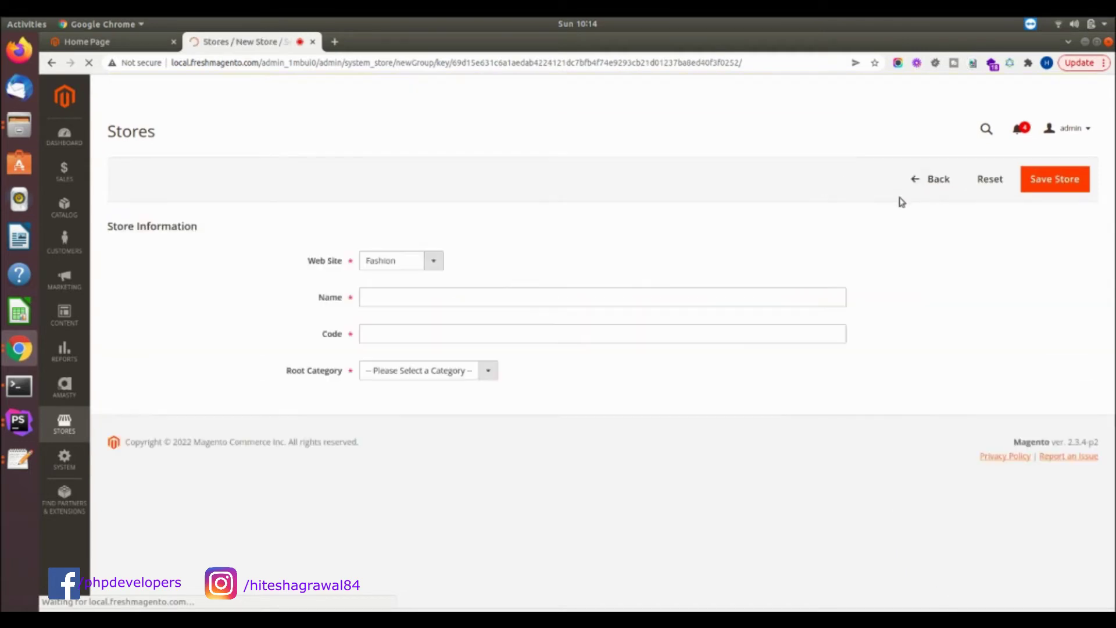
{"action": "left_click", "coordinate": [415, 262]}
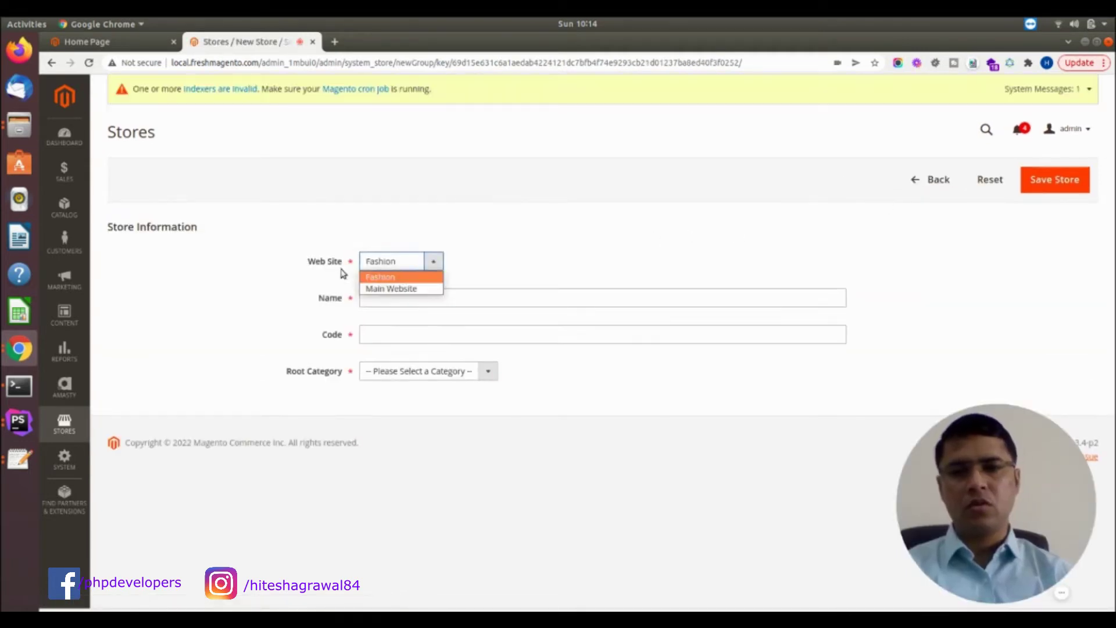
{"action": "left_click", "coordinate": [384, 276]}
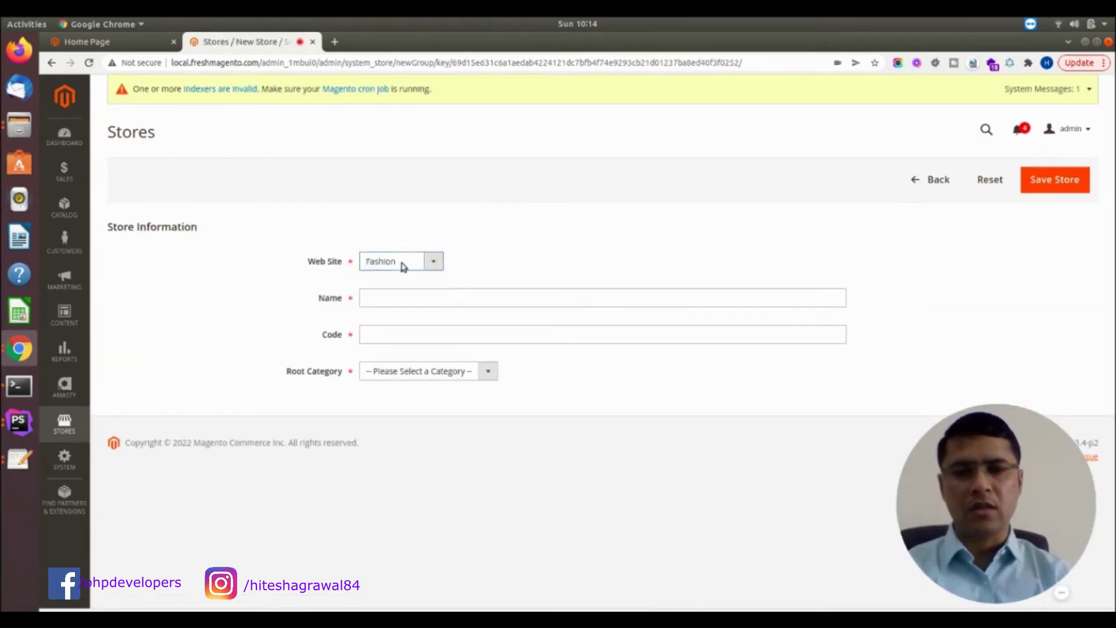
{"action": "left_click", "coordinate": [397, 301]}
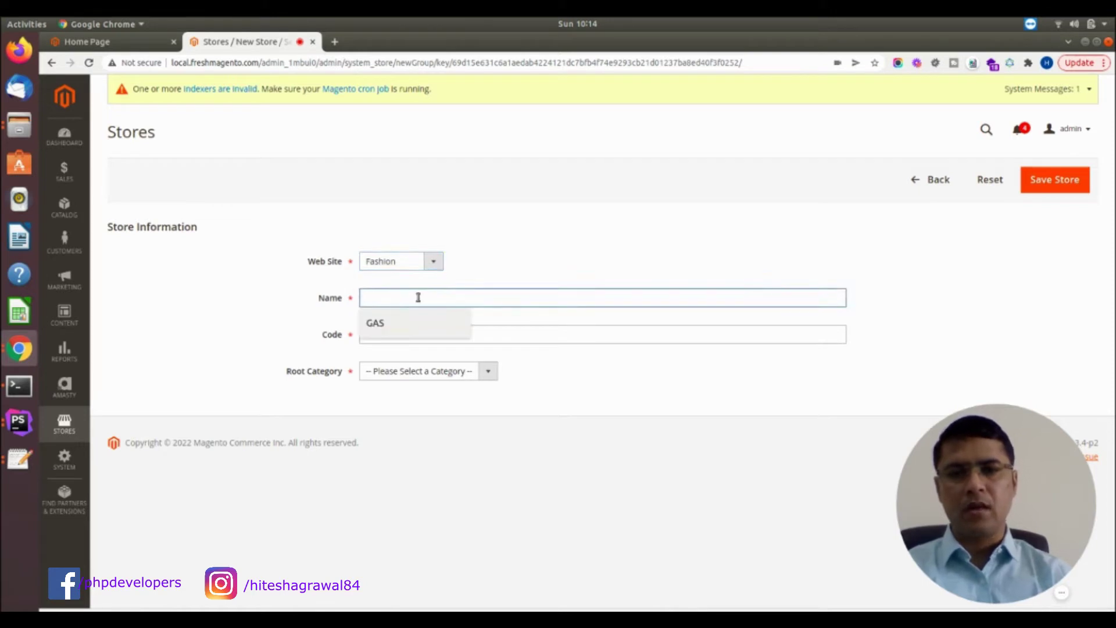
{"action": "type", "text": "Fa"}
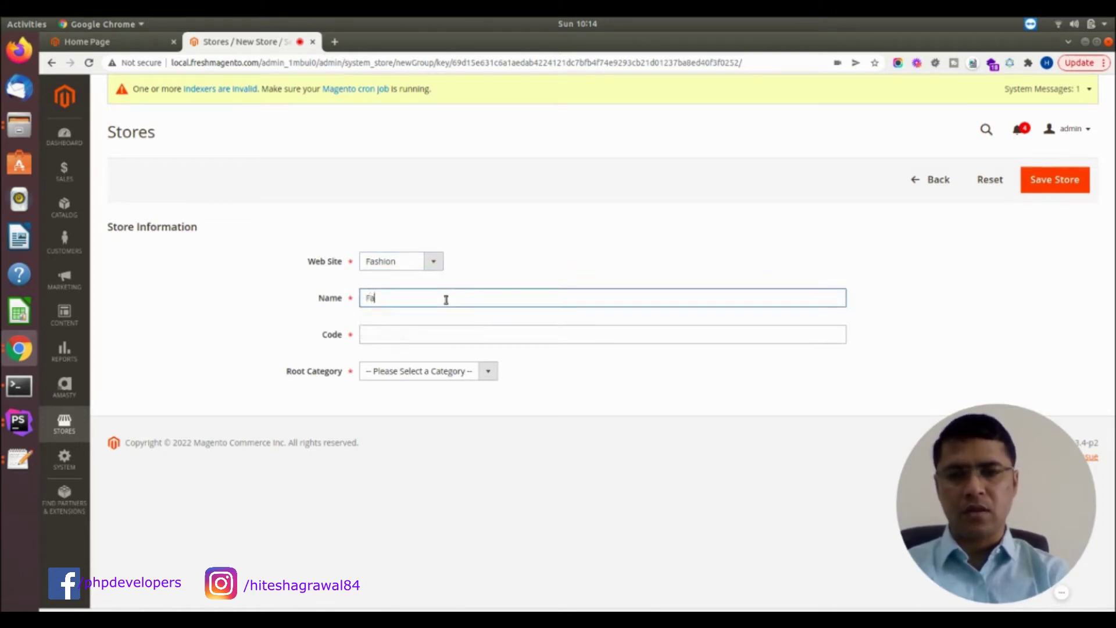
{"action": "type", "text": "shion Store"}
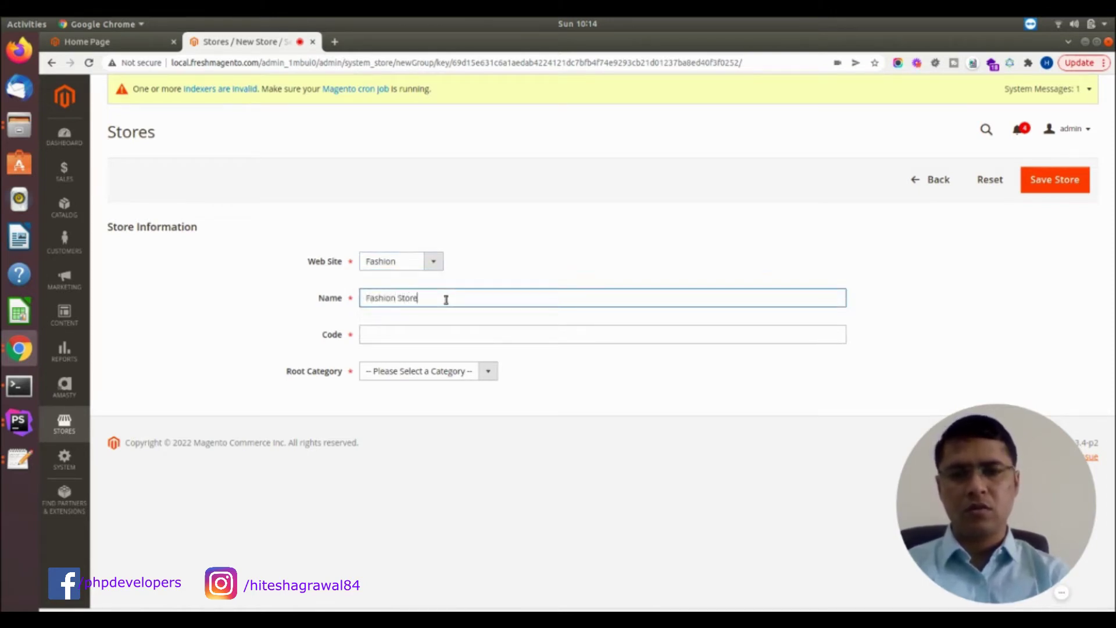
{"action": "left_click", "coordinate": [417, 336]}
{"action": "type", "text": "fastore"}
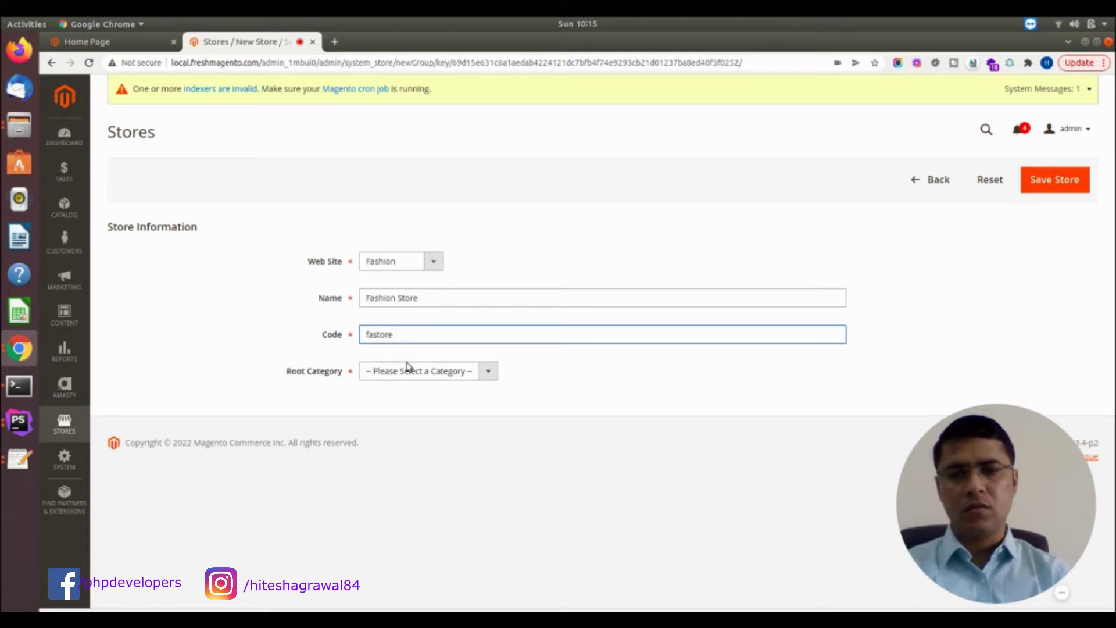
Check which root categories are available for the new store.
{"action": "left_click_drag", "start_coordinate": [282, 377], "coordinate": [353, 379]}
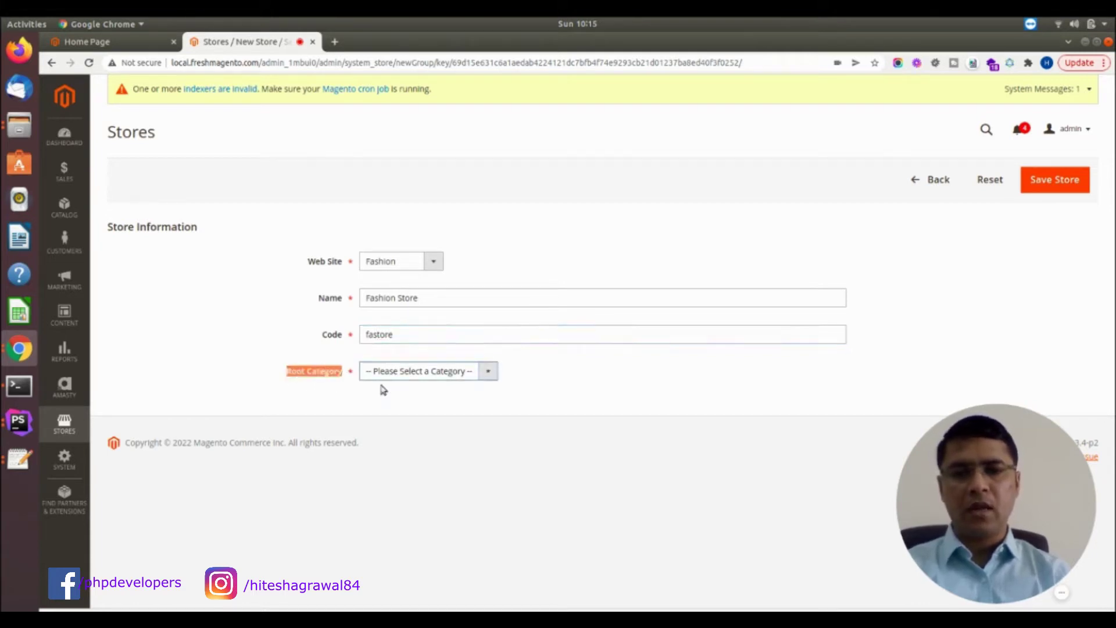
{"action": "left_click", "coordinate": [429, 376]}
{"action": "left_click", "coordinate": [429, 378]}
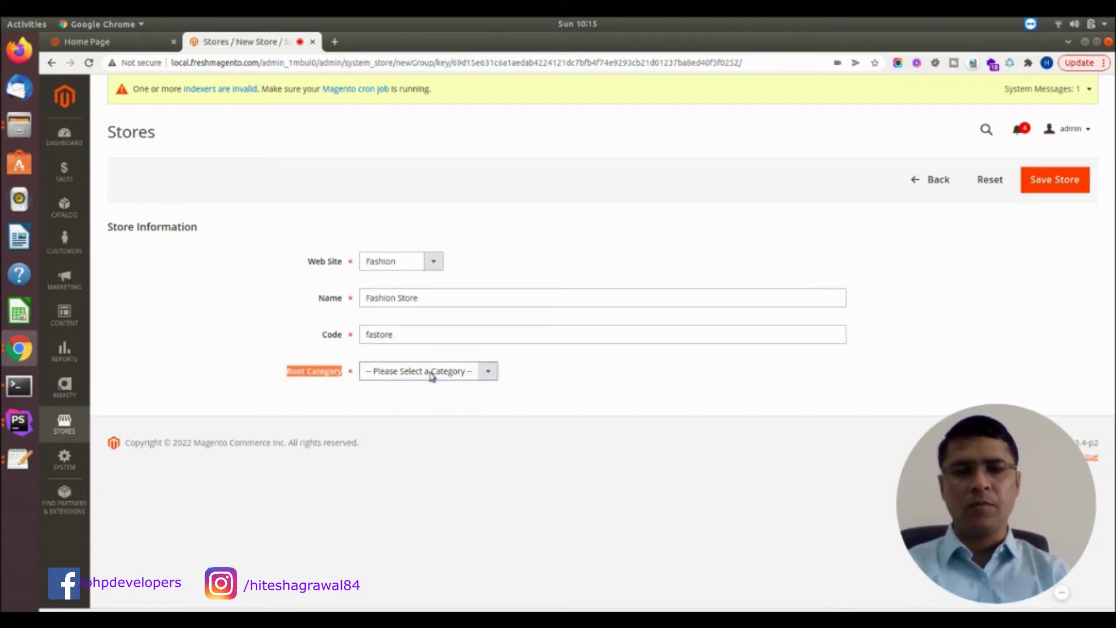
{"action": "left_click", "coordinate": [429, 370]}
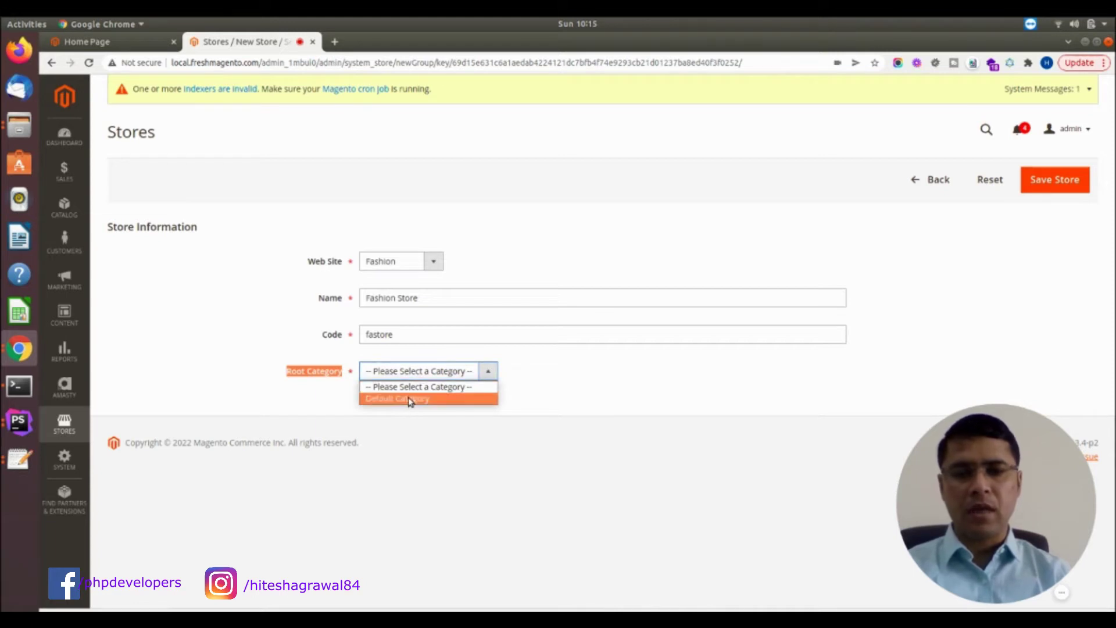
{"action": "left_click", "coordinate": [307, 389]}
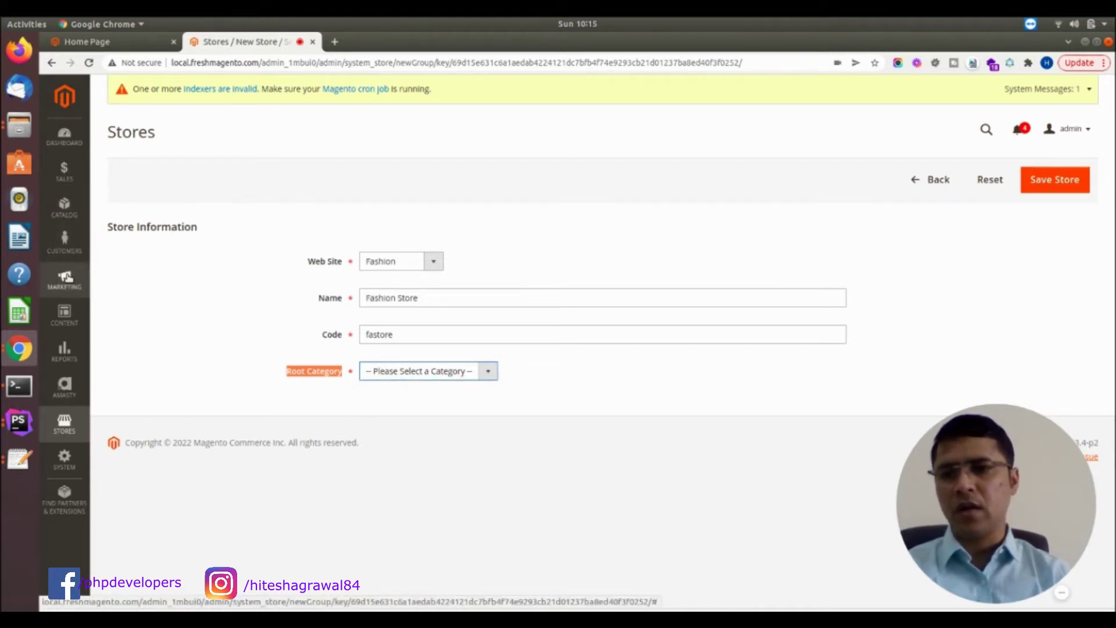
Add a root category named Fashion Category to the catalog and save it.
{"action": "left_click", "coordinate": [64, 206]}
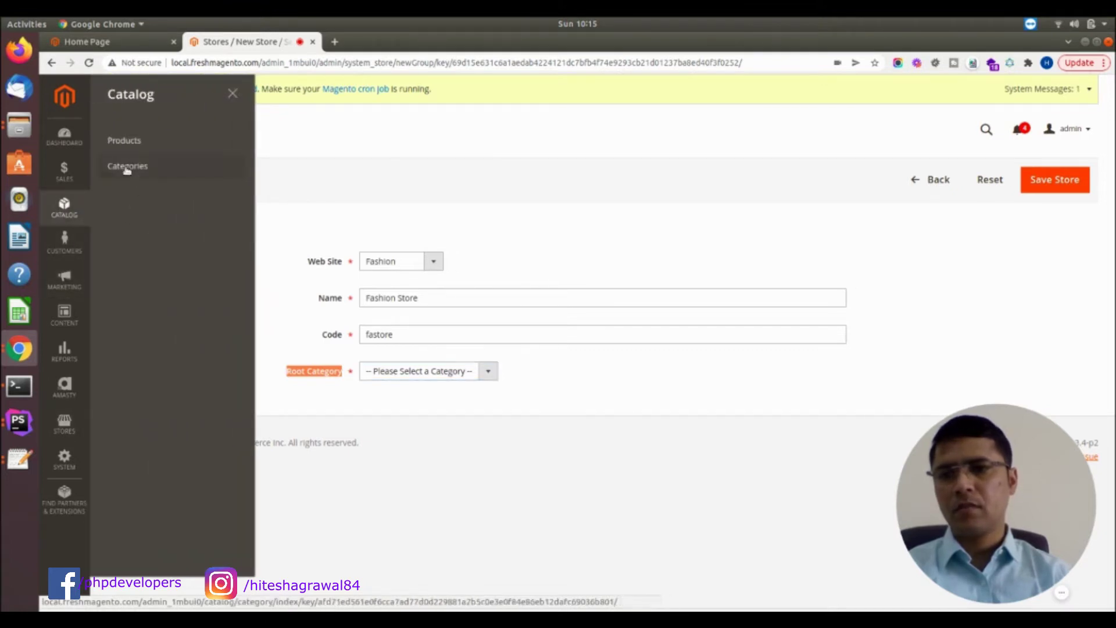
{"action": "left_click", "coordinate": [124, 174]}
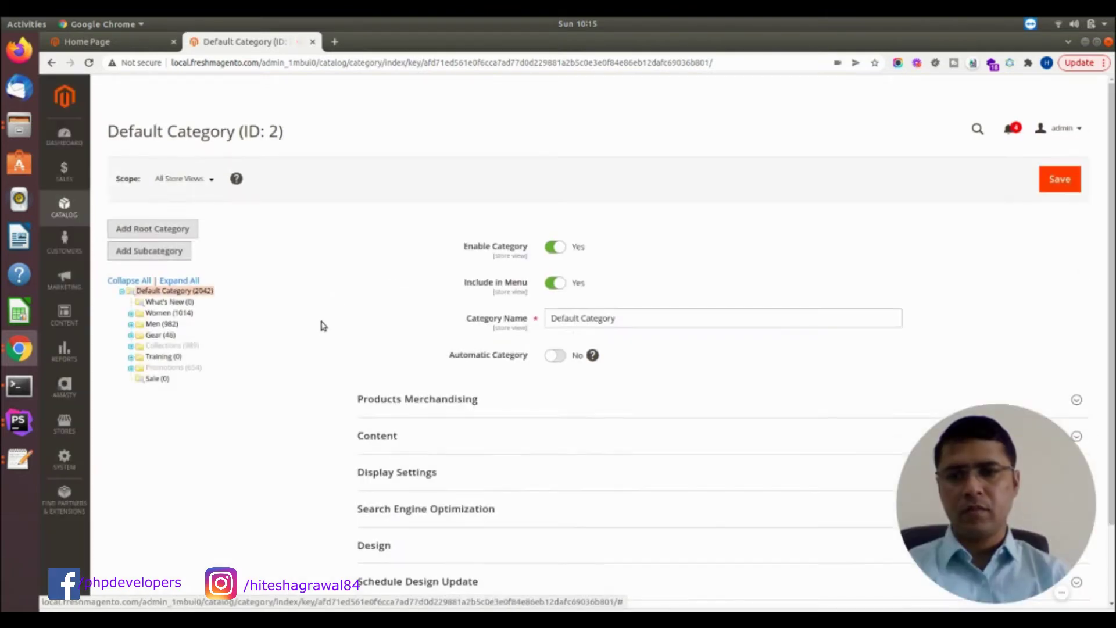
{"action": "left_click", "coordinate": [147, 231]}
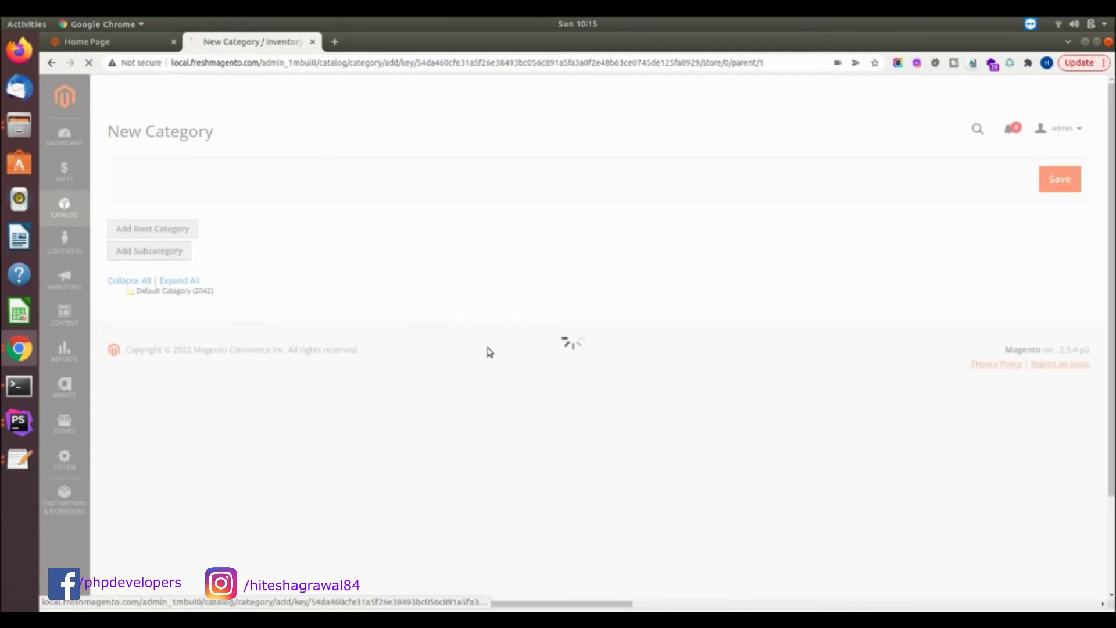
{"action": "left_click", "coordinate": [569, 317]}
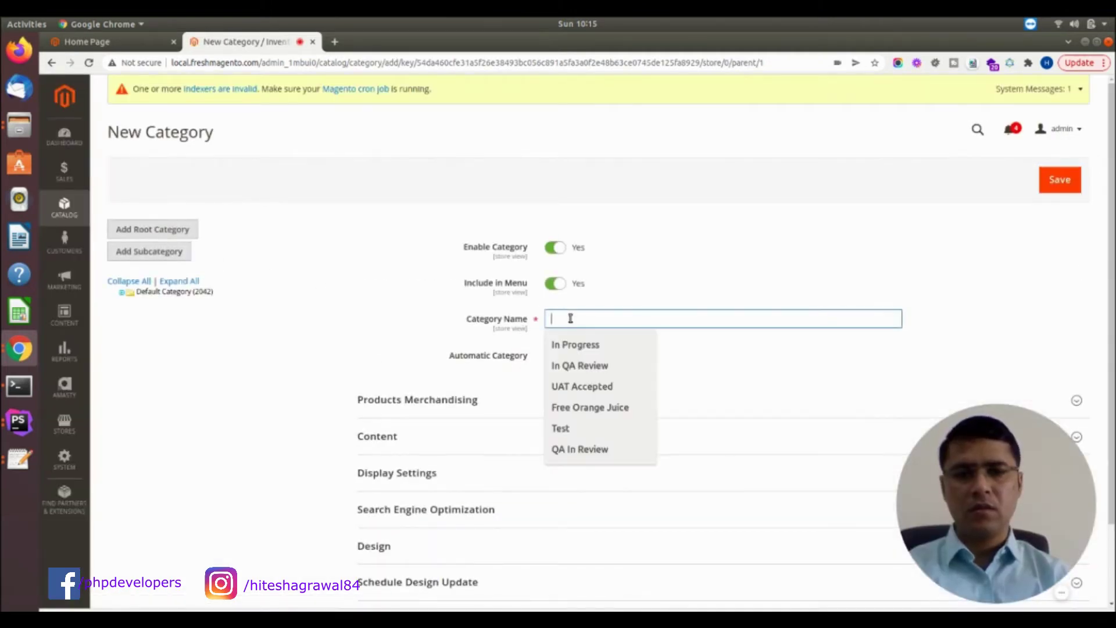
{"action": "type", "text": "Fashion"}
{"action": "scroll", "coordinate": [616, 301], "scroll_direction": "down", "scroll_amount": 2}
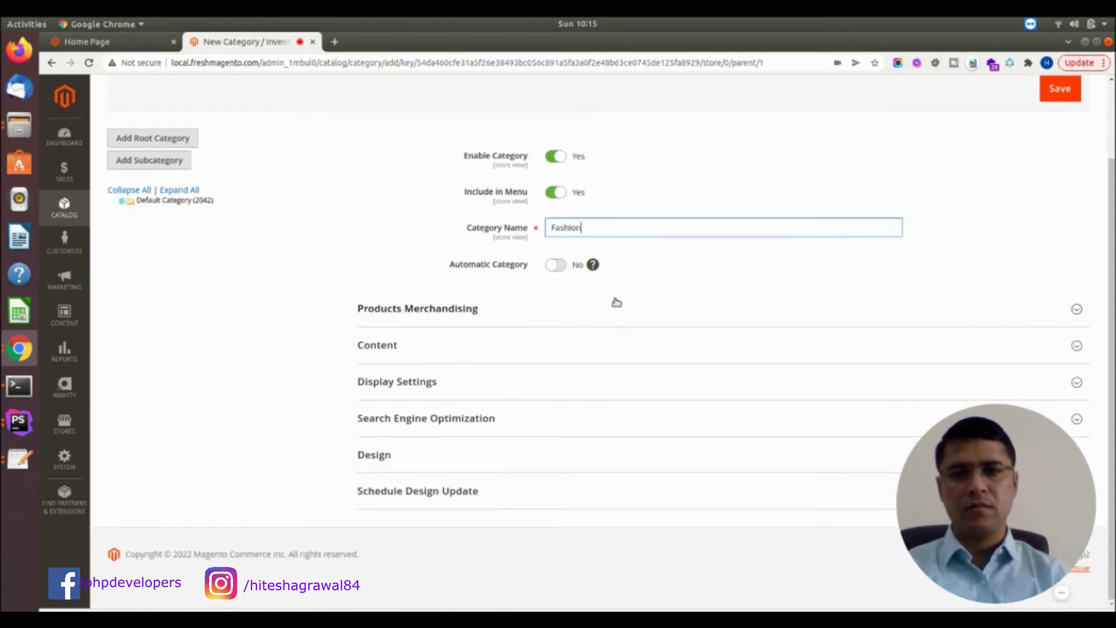
{"action": "type", "text": "Category"}
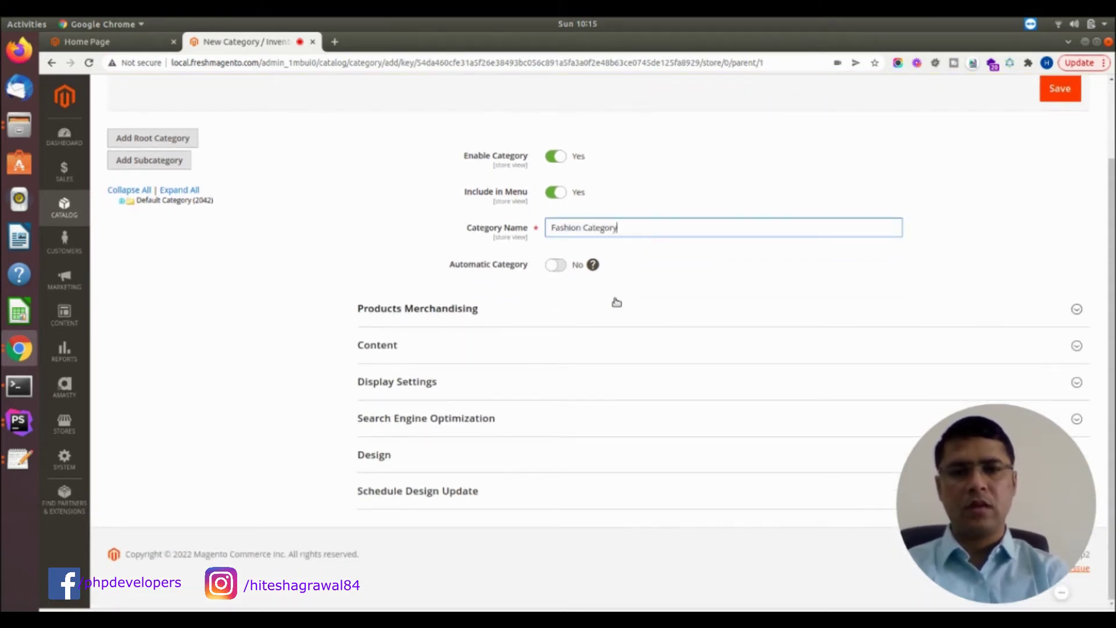
{"action": "scroll", "coordinate": [575, 302], "scroll_direction": "up", "scroll_amount": 1}
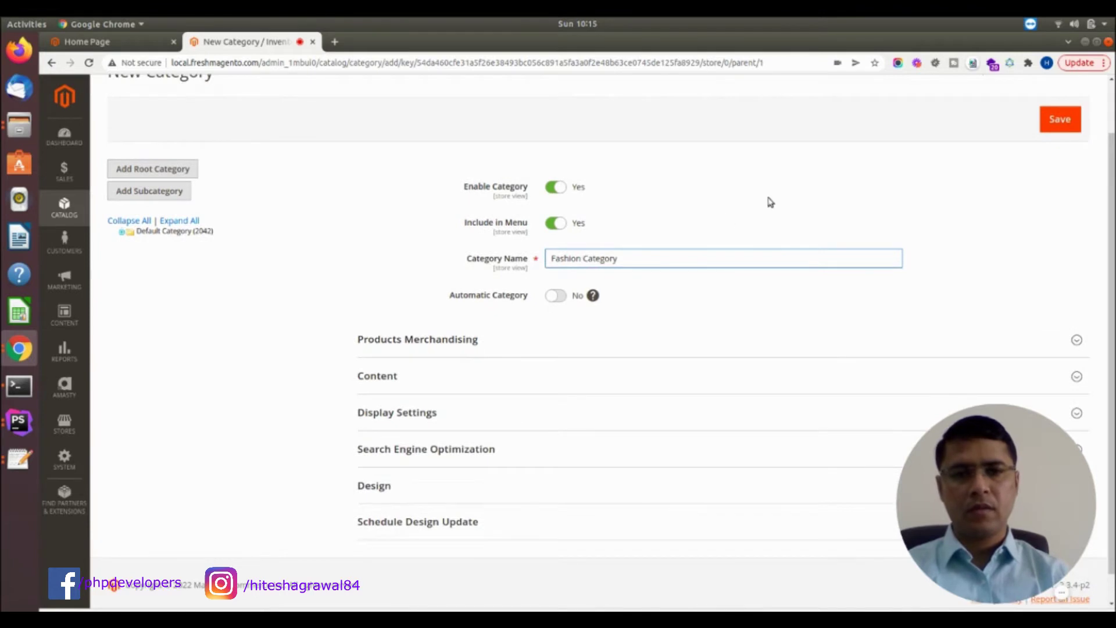
{"action": "scroll", "coordinate": [562, 263], "scroll_direction": "up", "scroll_amount": 1}
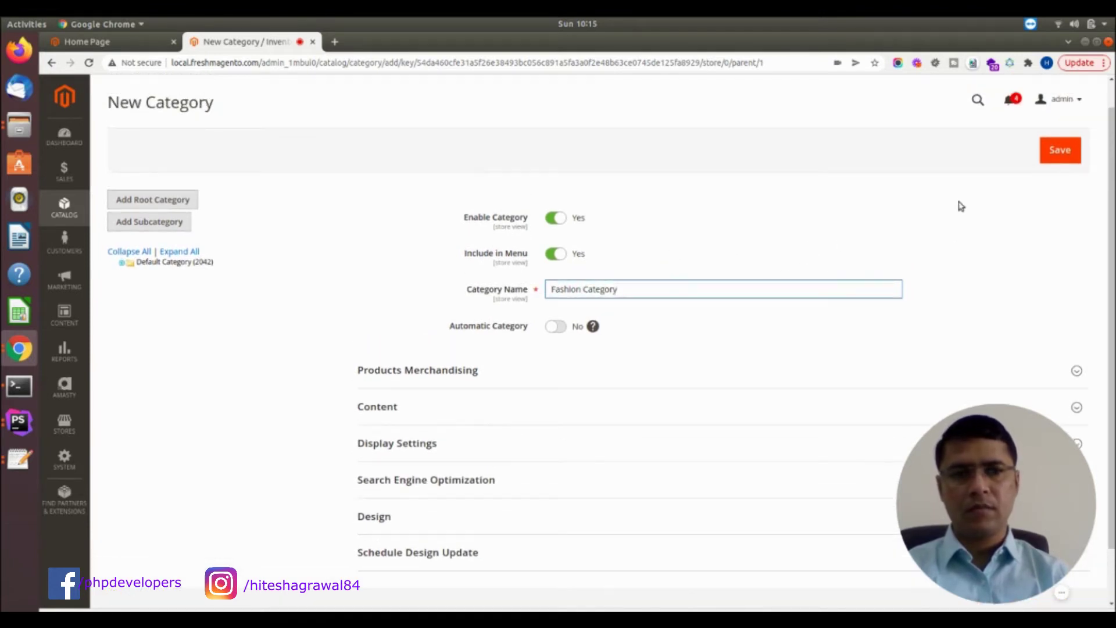
{"action": "left_click", "coordinate": [1055, 153]}
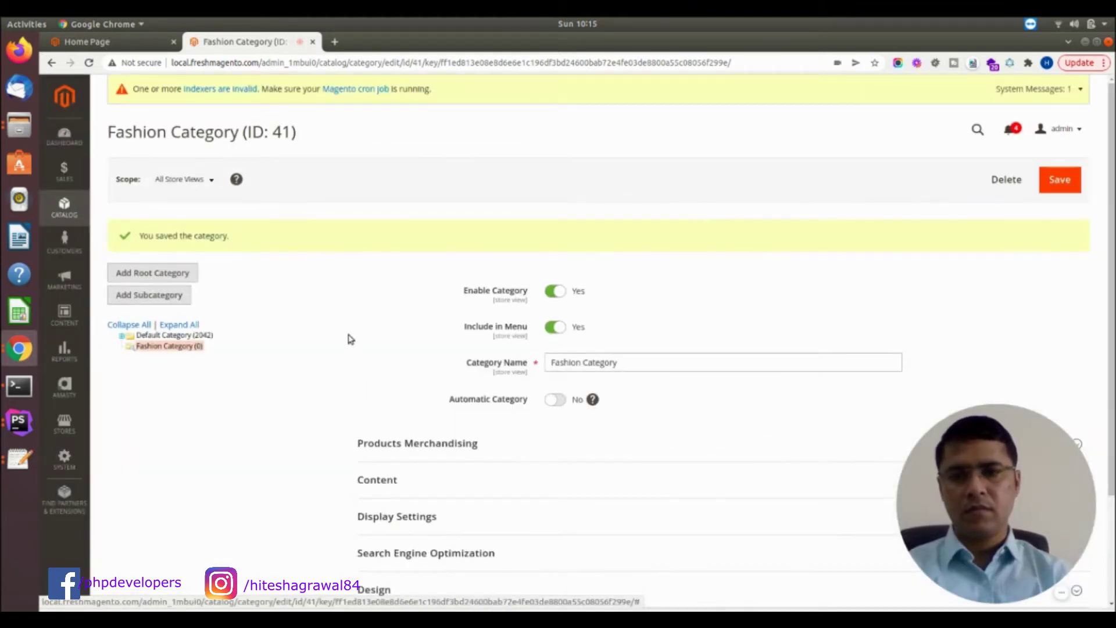
Add a subcategory named Women under Fashion Category and save it.
{"action": "left_click", "coordinate": [183, 348]}
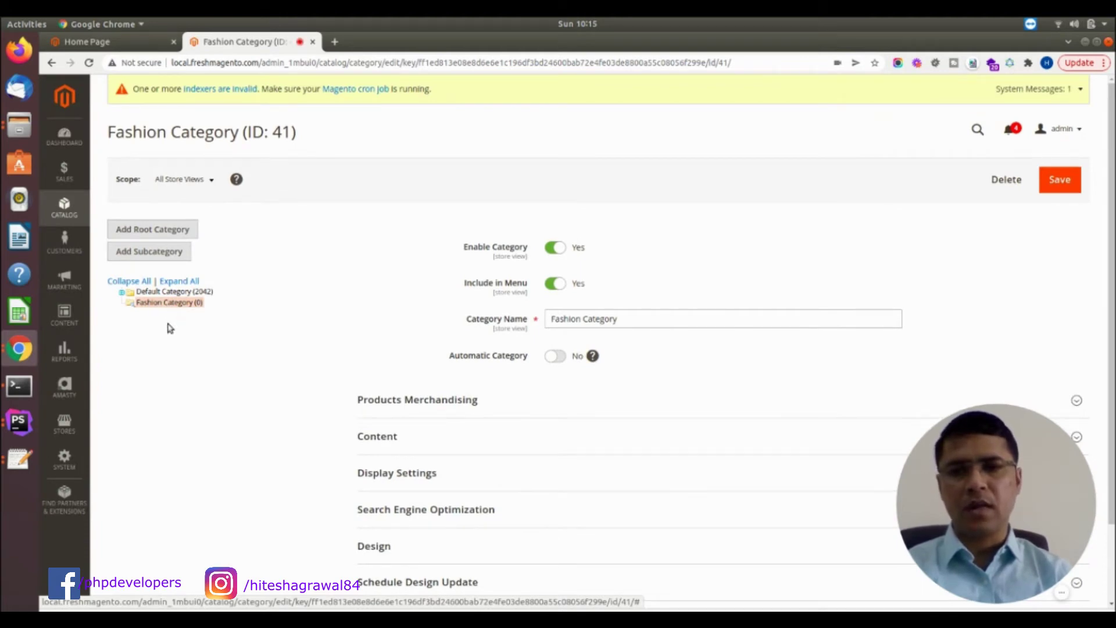
{"action": "left_click", "coordinate": [158, 254]}
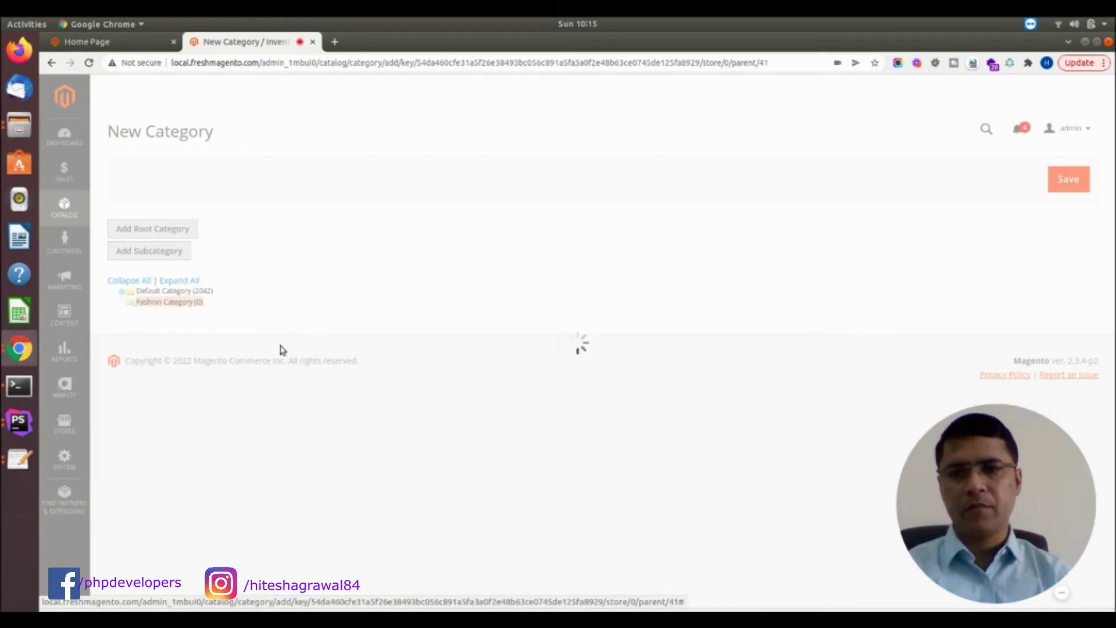
{"action": "left_click", "coordinate": [562, 320]}
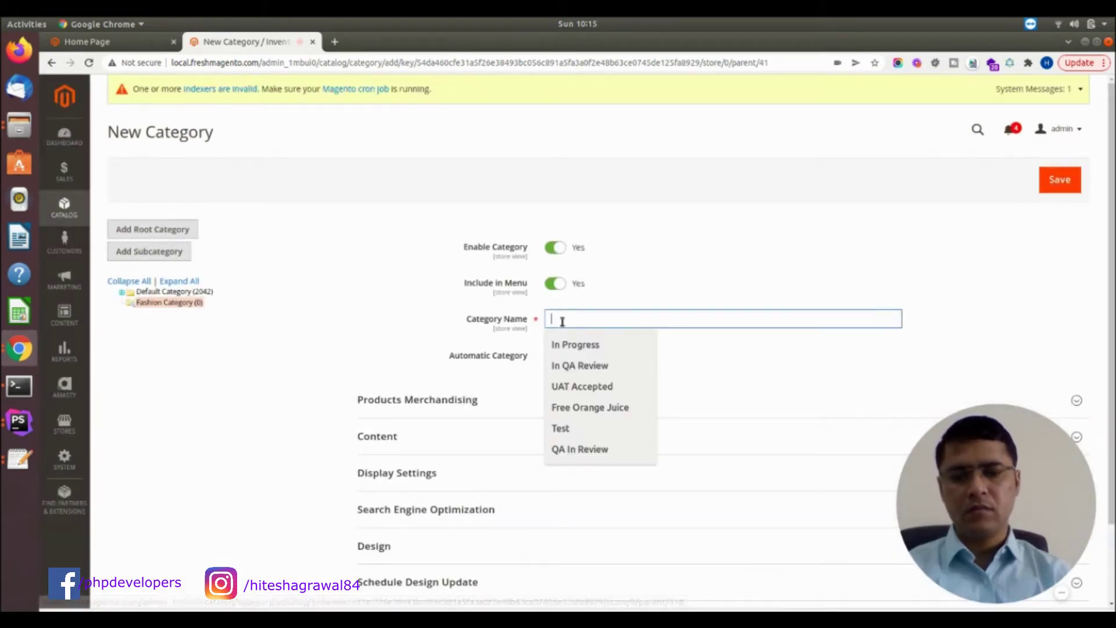
{"action": "type", "text": "Women"}
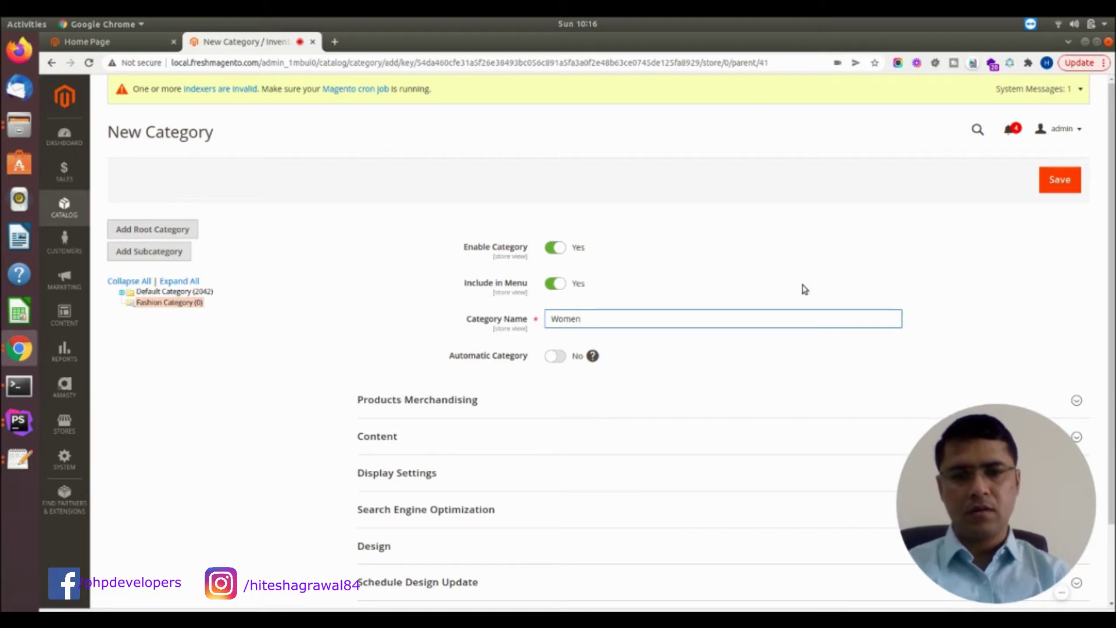
{"action": "left_click", "coordinate": [1061, 187]}
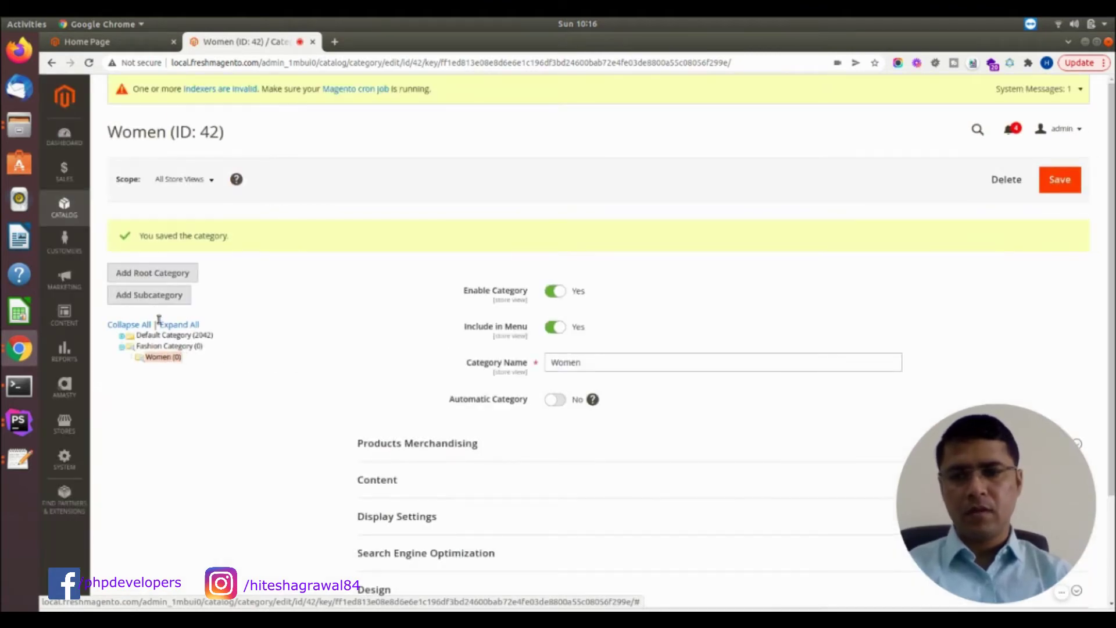
Add a subcategory named Men under Fashion Category and save it.
{"action": "left_click", "coordinate": [169, 346]}
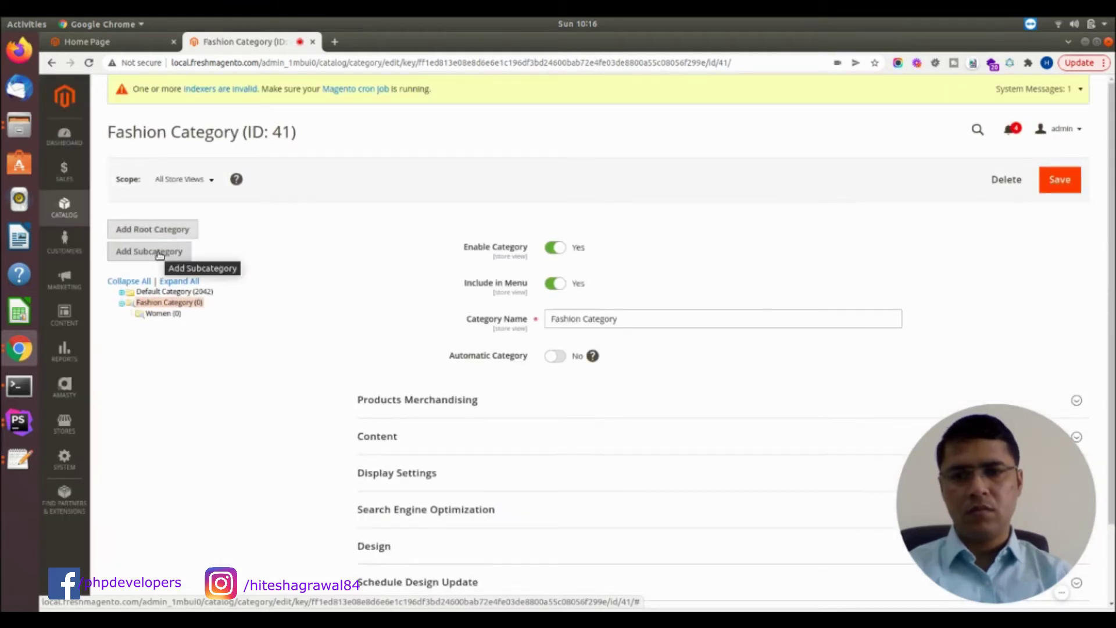
{"action": "left_click", "coordinate": [159, 254]}
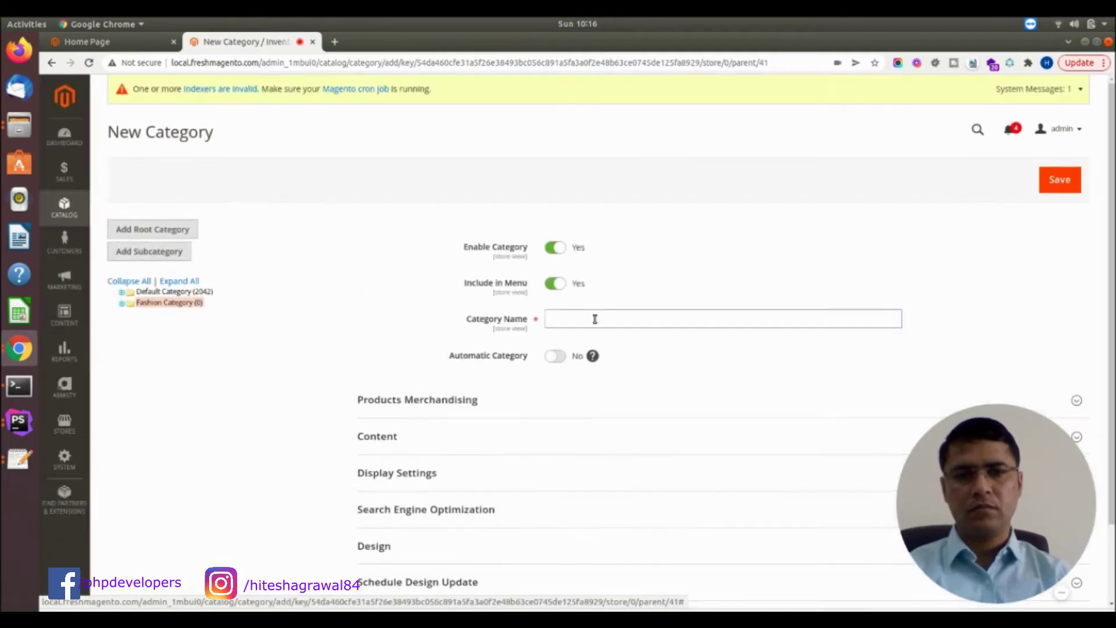
{"action": "left_click", "coordinate": [594, 319]}
{"action": "type", "text": "Men"}
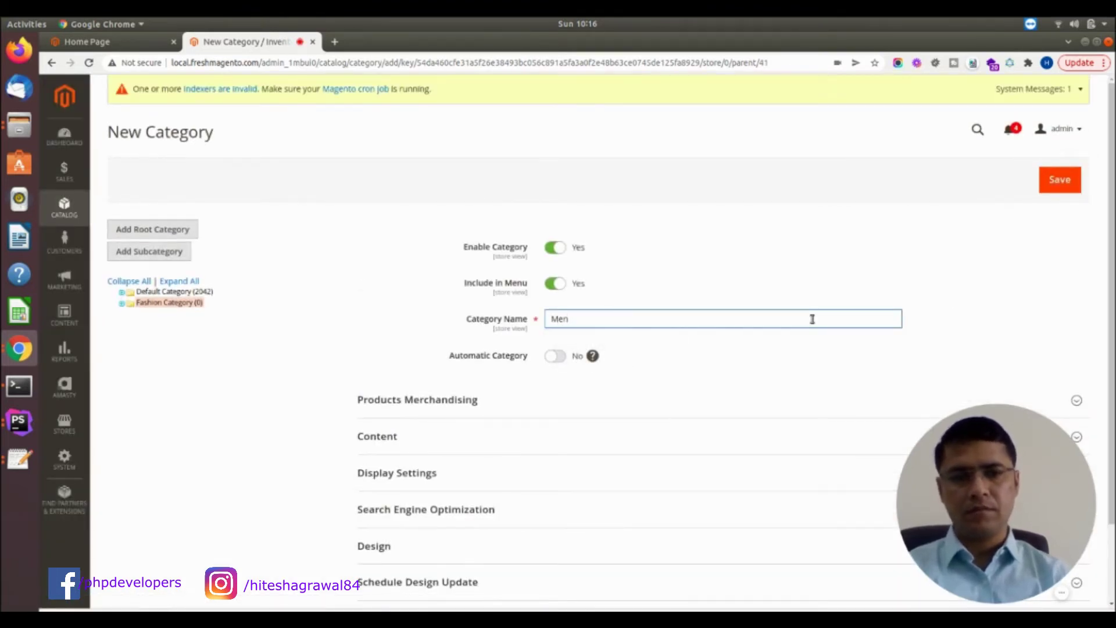
{"action": "left_click", "coordinate": [1059, 181]}
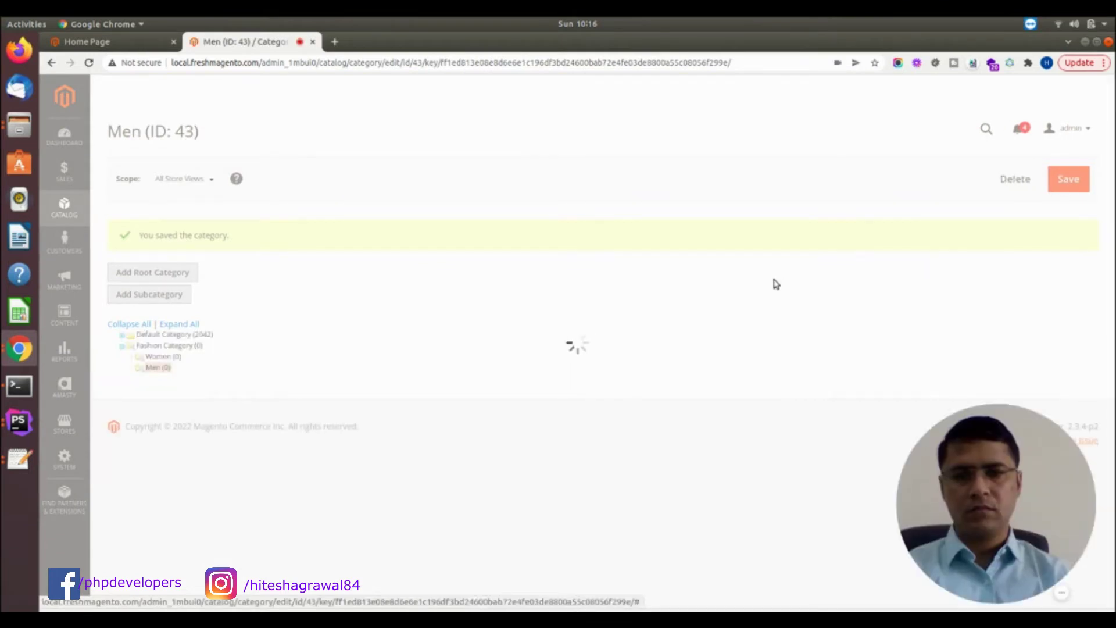
{"action": "scroll", "coordinate": [684, 324], "scroll_direction": "down", "scroll_amount": 1}
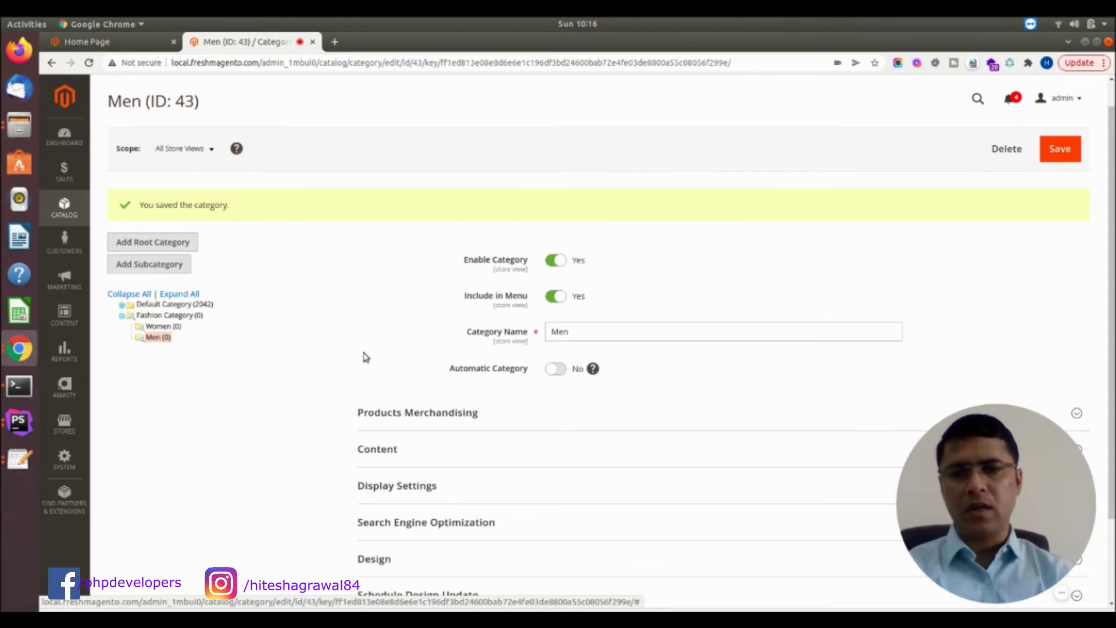
{"action": "scroll", "coordinate": [292, 389], "scroll_direction": "down", "scroll_amount": 1}
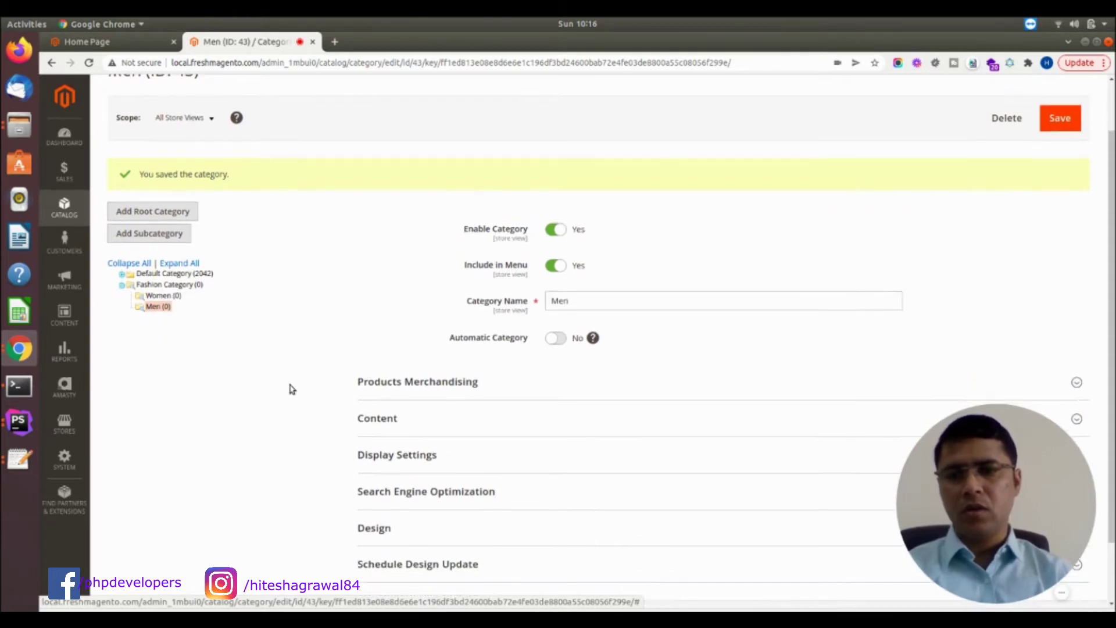
Create a store named Fashion Store with code fastore under the Fashion website, using Fashion Category as root category, and save it.
{"action": "left_click", "coordinate": [64, 425]}
{"action": "left_click", "coordinate": [141, 176]}
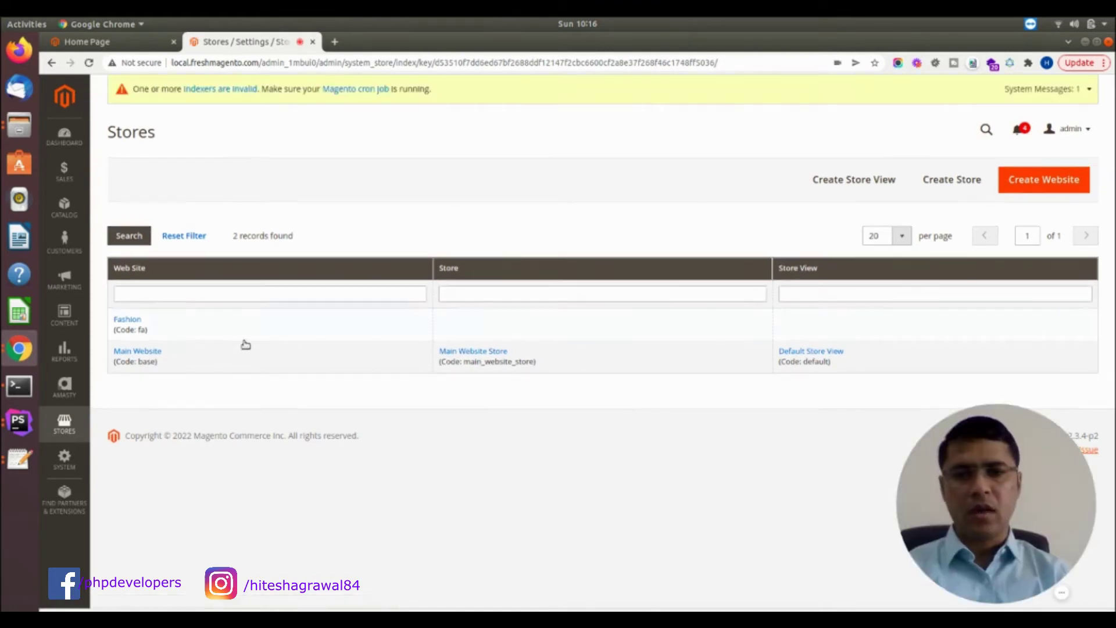
{"action": "left_click", "coordinate": [940, 182]}
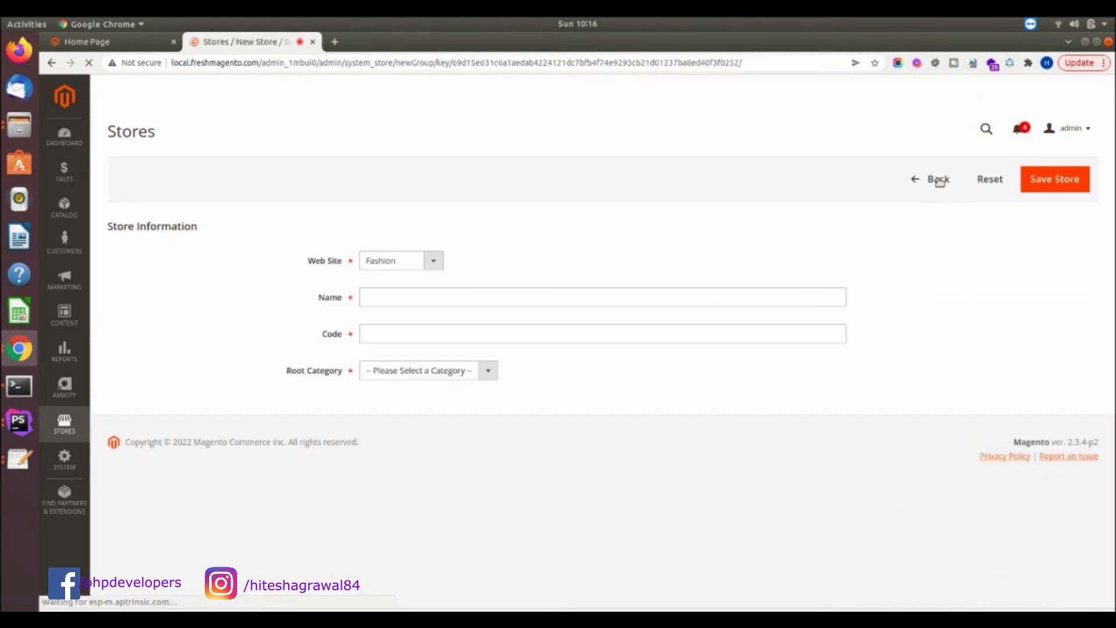
{"action": "left_click", "coordinate": [384, 302]}
{"action": "type", "text": "Fashion Store"}
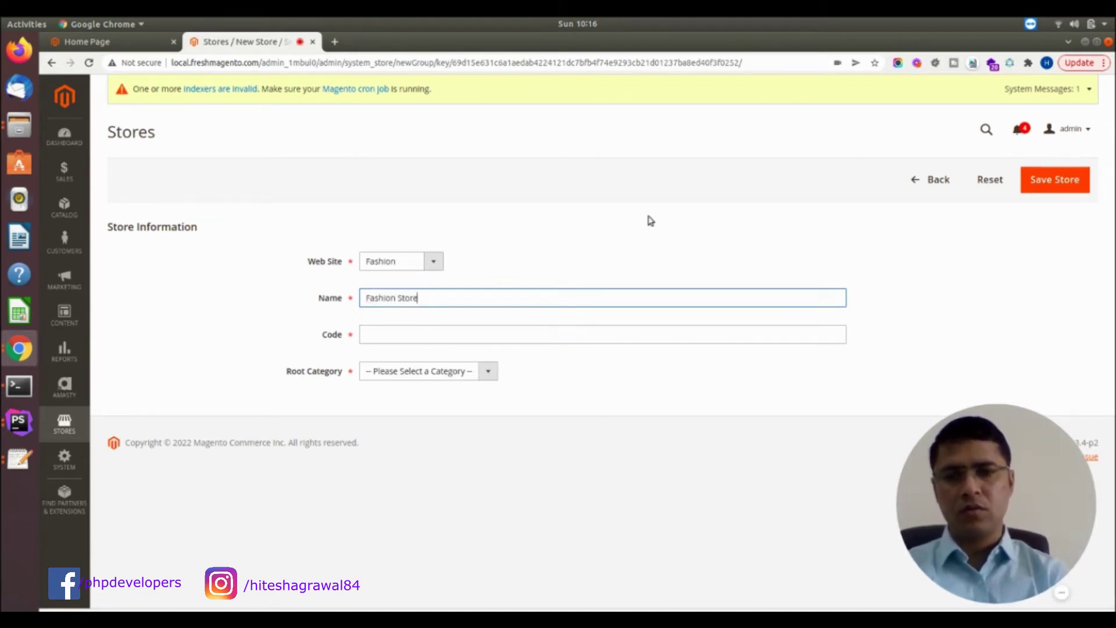
{"action": "key", "text": "Tab"}
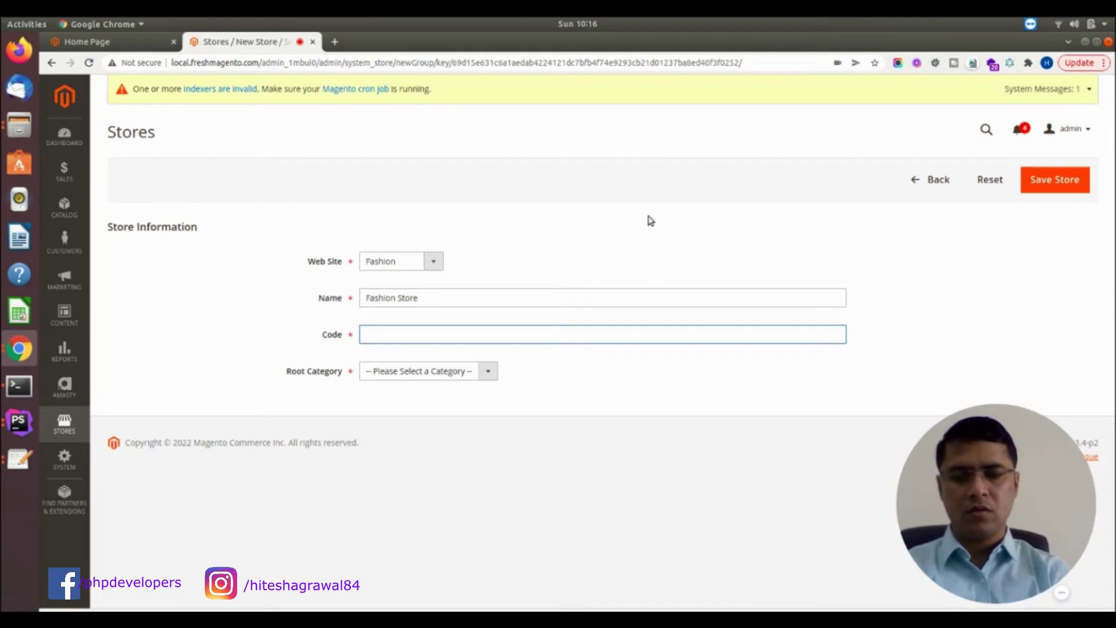
{"action": "left_click", "coordinate": [458, 372]}
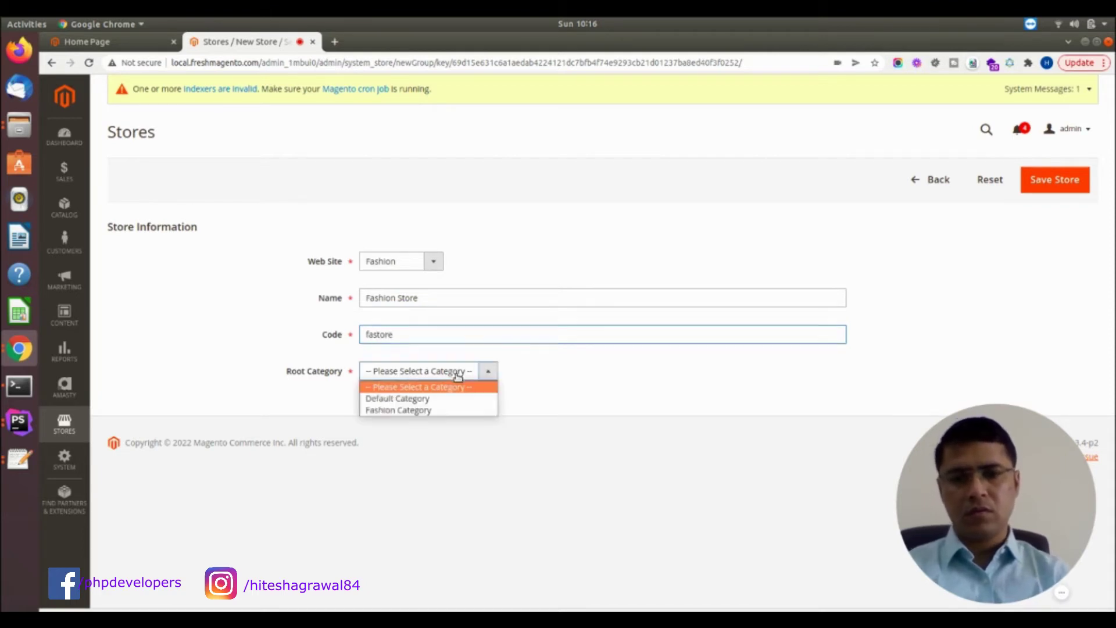
{"action": "left_click", "coordinate": [386, 411]}
{"action": "left_click", "coordinate": [1044, 192]}
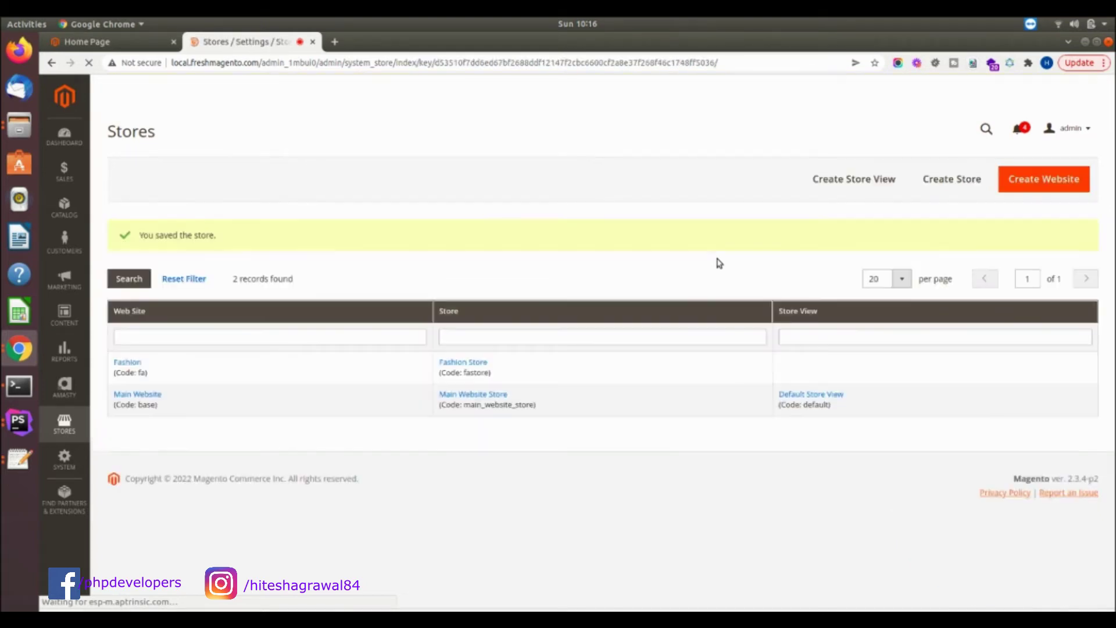
Start a new store view under Fashion Store with the name Fashion English and the code faen.
{"action": "left_click", "coordinate": [855, 179]}
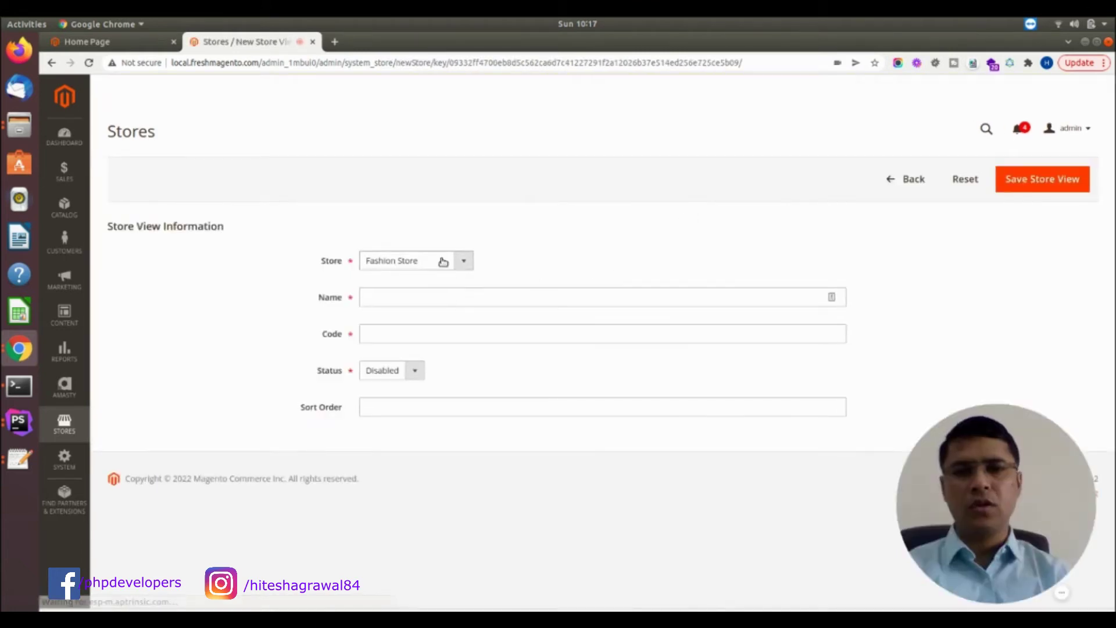
{"action": "left_click", "coordinate": [453, 261]}
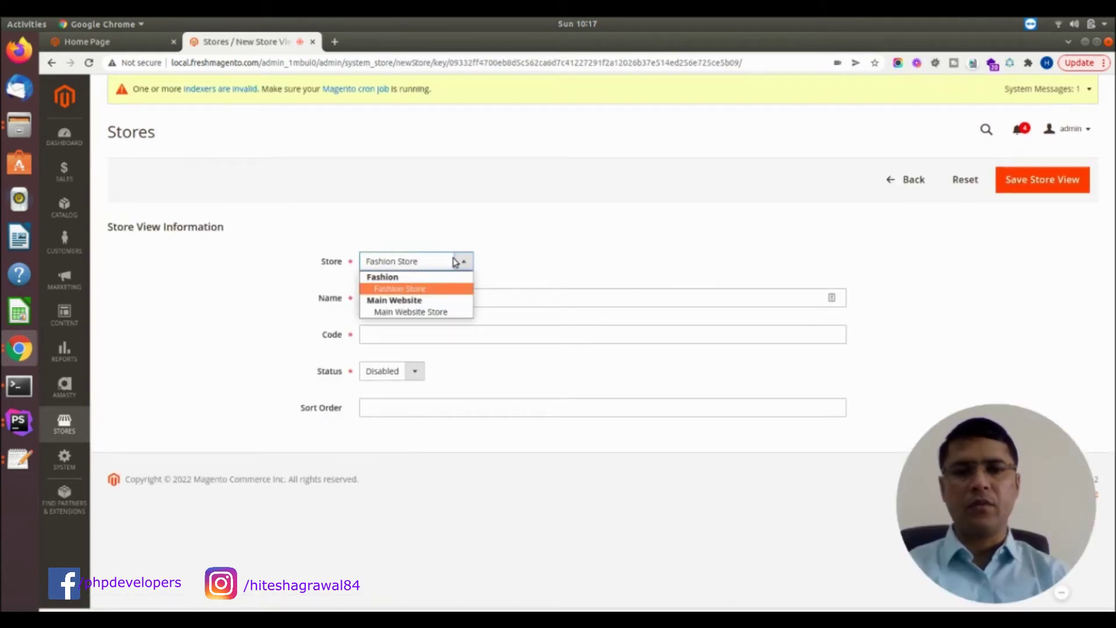
{"action": "left_click", "coordinate": [556, 244]}
{"action": "left_click", "coordinate": [463, 265]}
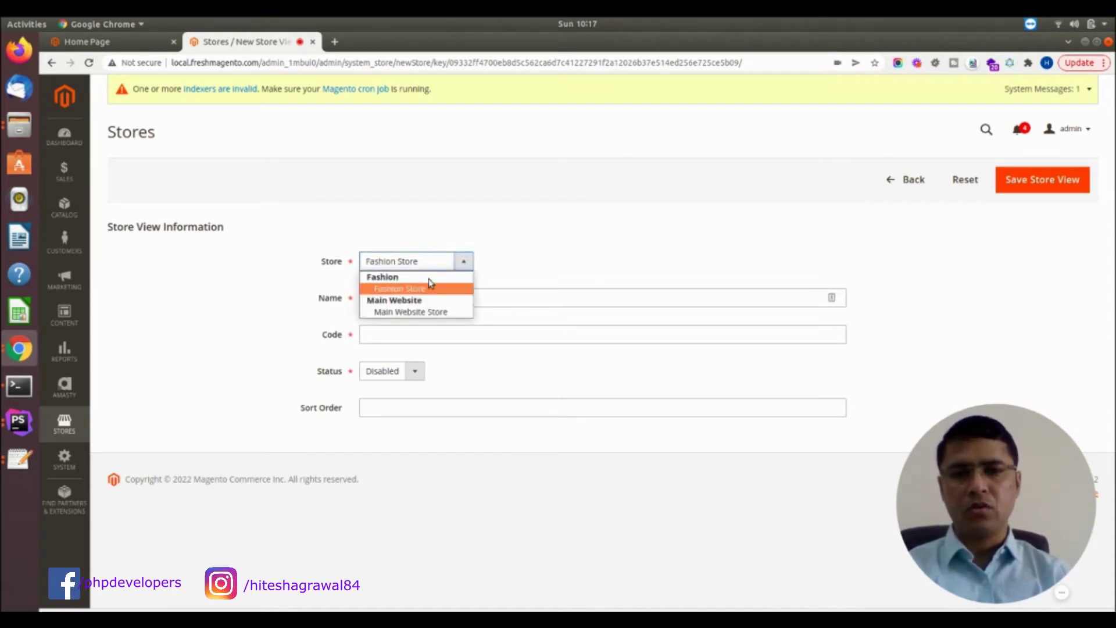
{"action": "left_click", "coordinate": [488, 300]}
{"action": "left_click", "coordinate": [487, 300]}
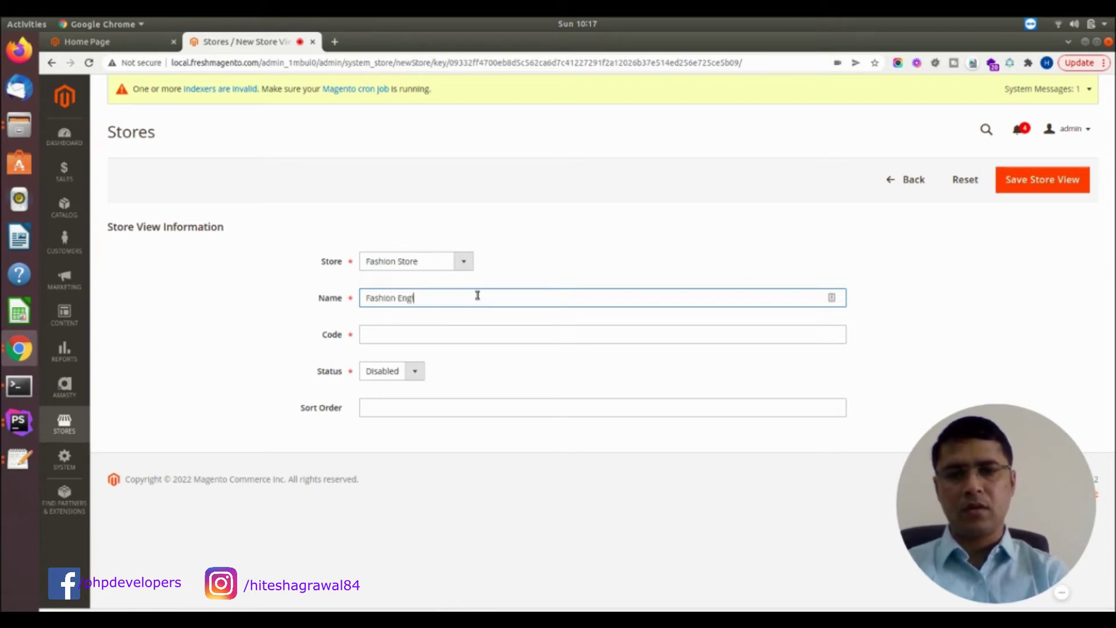
{"action": "key", "text": "Tab"}
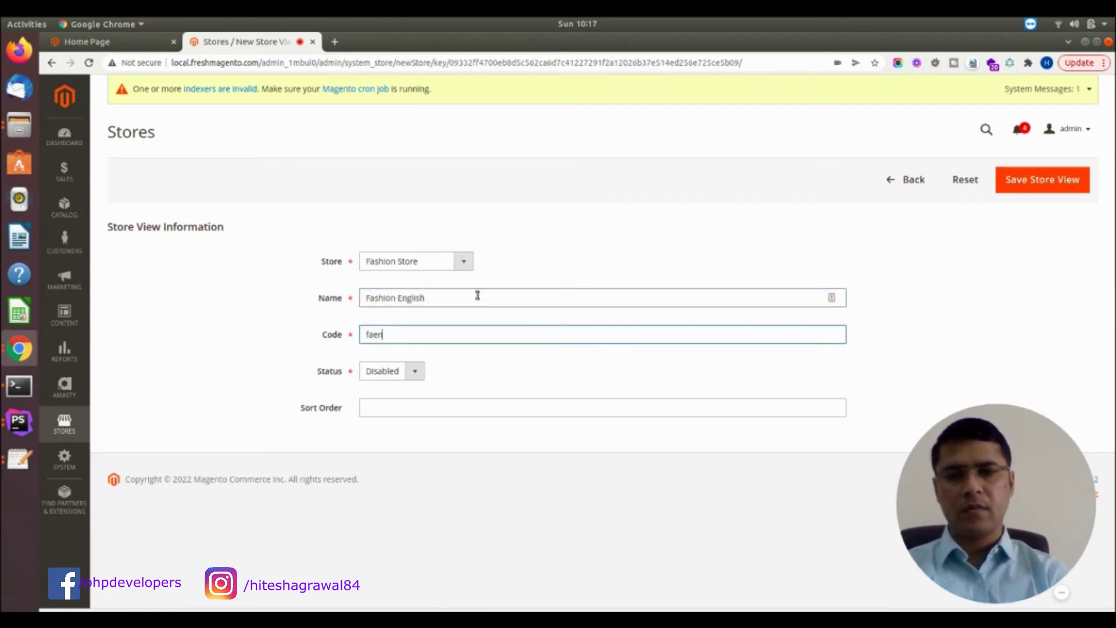
Set the new store view's status to Enabled and save it, accepting the confirmation.
{"action": "left_click", "coordinate": [400, 377]}
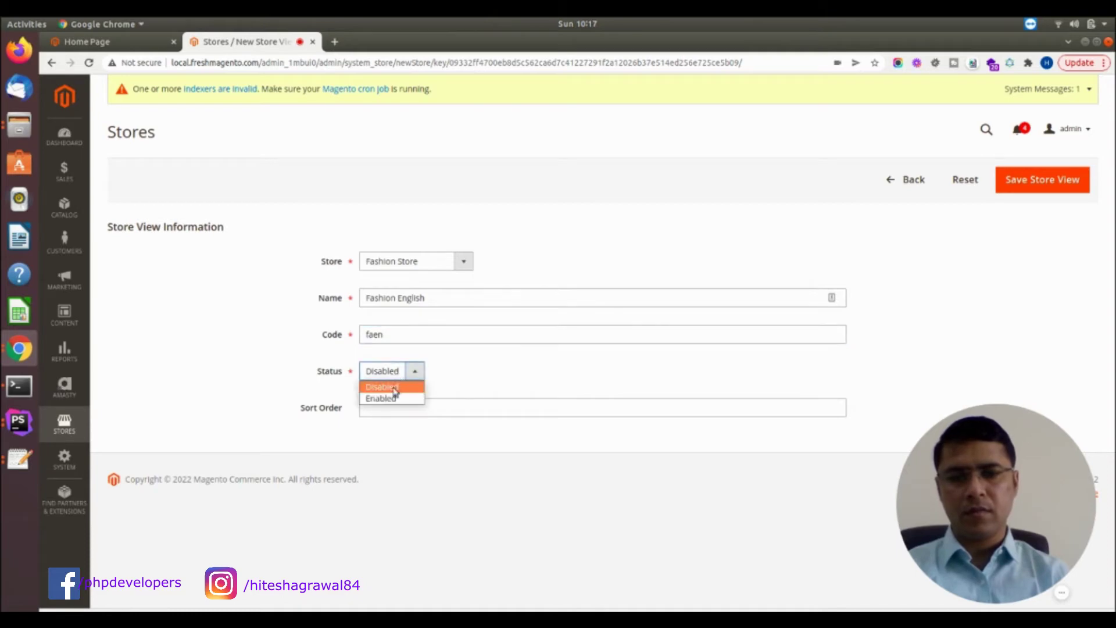
{"action": "left_click", "coordinate": [389, 399]}
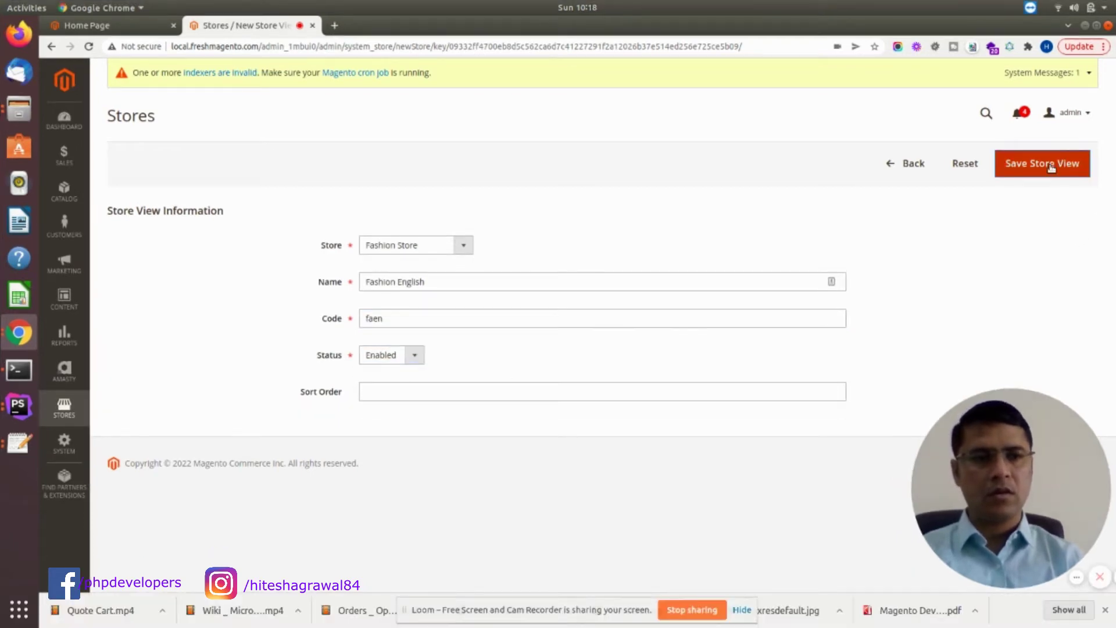
{"action": "left_click", "coordinate": [1052, 165]}
{"action": "left_click", "coordinate": [690, 173]}
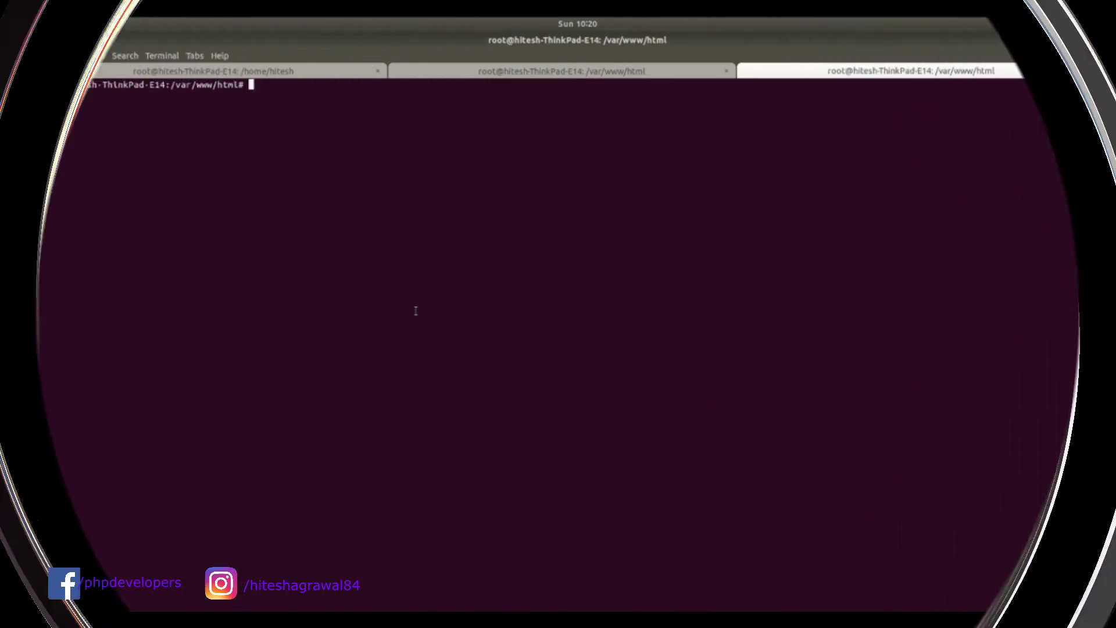
In the terminal, change to the directory /etc/apache2/sites-available and list its files.
{"action": "type", "text": "cd "}
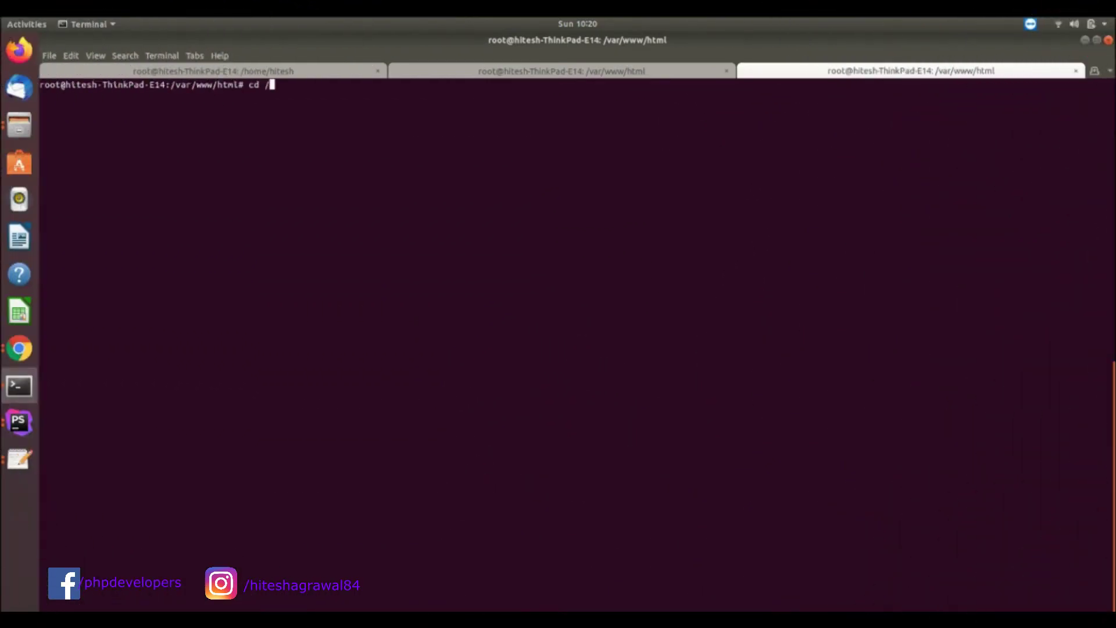
{"action": "type", "text": "/etc/apache2/sites-"}
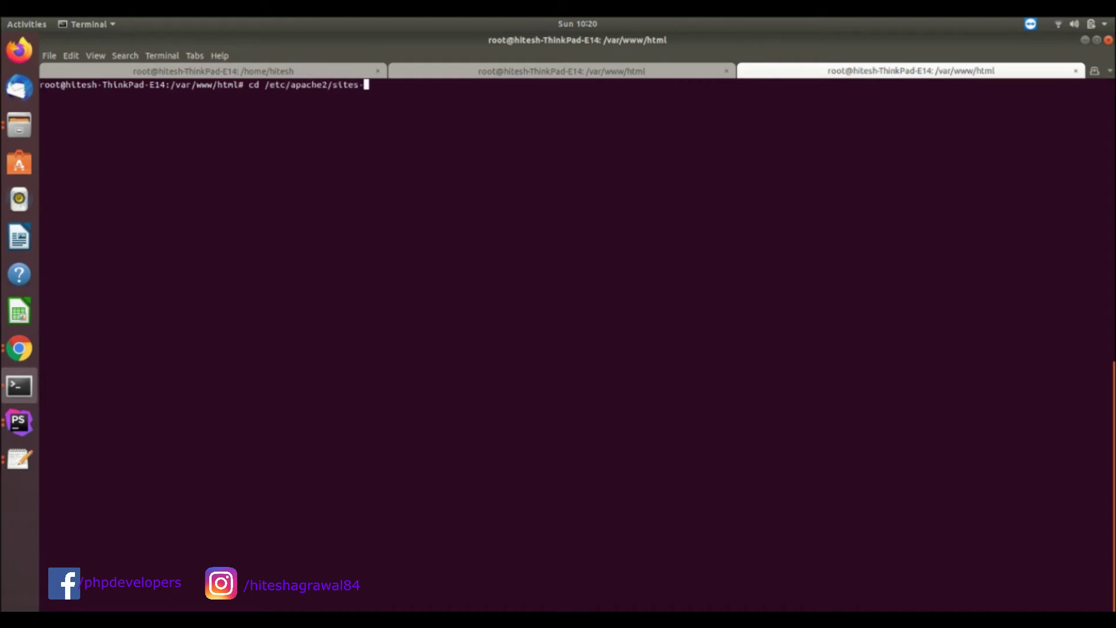
{"action": "type", "text": "a"}
{"action": "key", "text": "Tab"}
{"action": "key", "text": "Return"}
{"action": "type", "text": "l"}
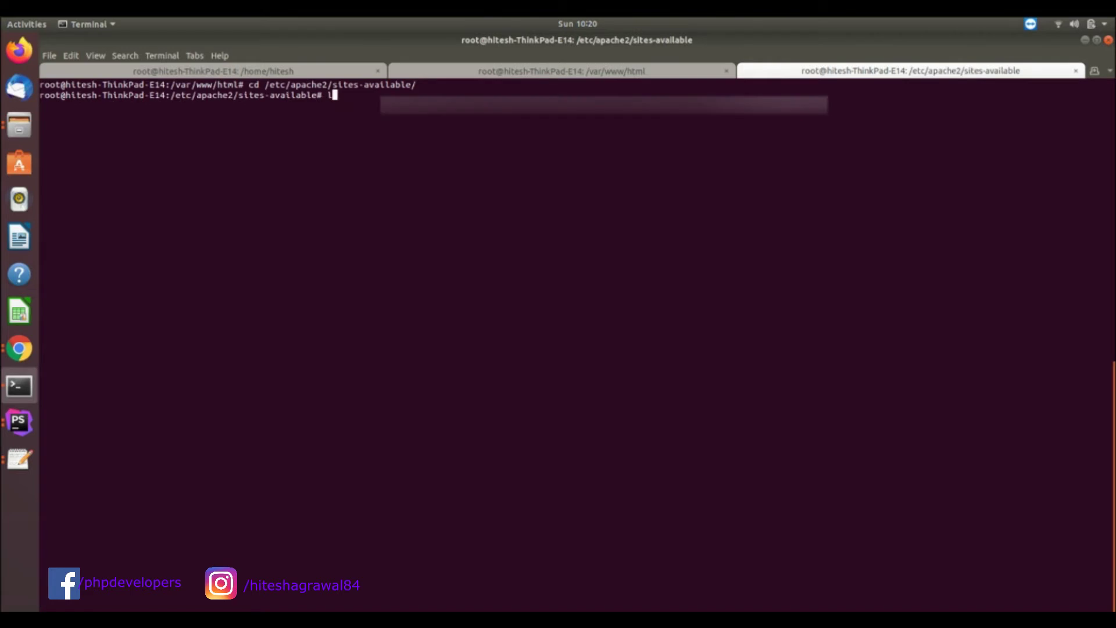
{"action": "type", "text": "s"}
{"action": "key", "text": "Return"}
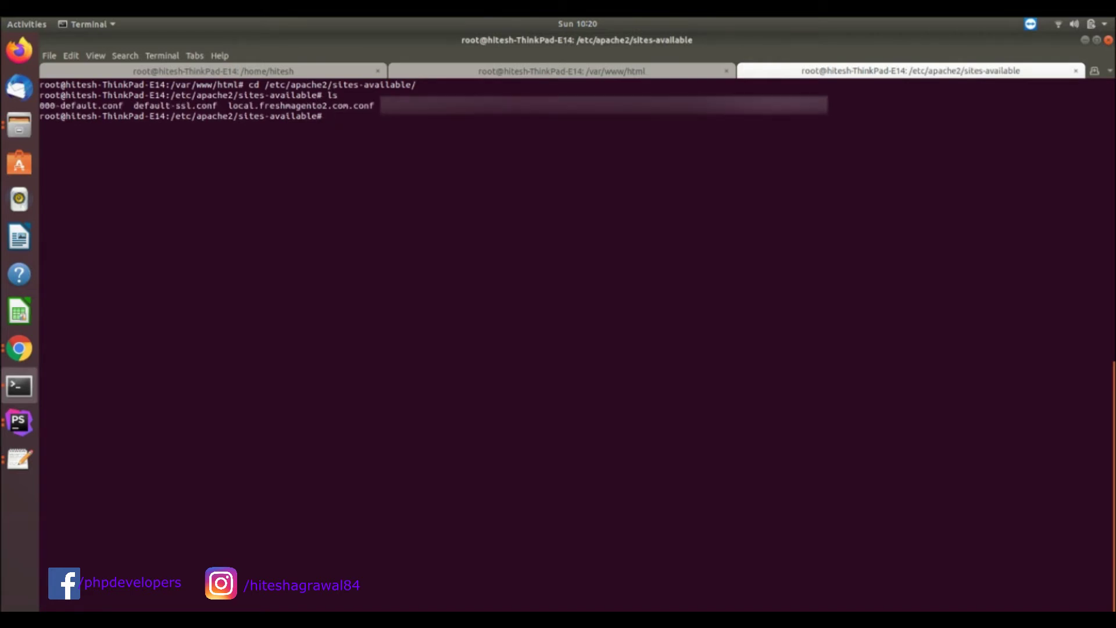
Copy the virtual host file local.freshmagento2.com.conf to local.fashionstore.com.conf.
{"action": "type", "text": "cp local.fresh"}
{"action": "key", "text": "Tab"}
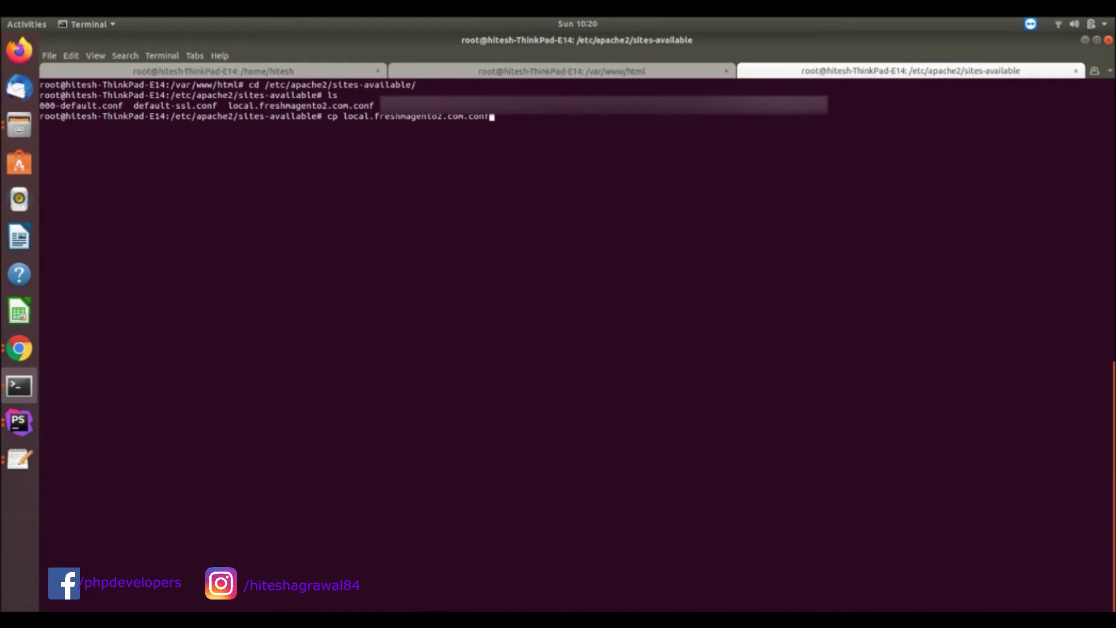
{"action": "type", "text": "local.fashionstore.c"}
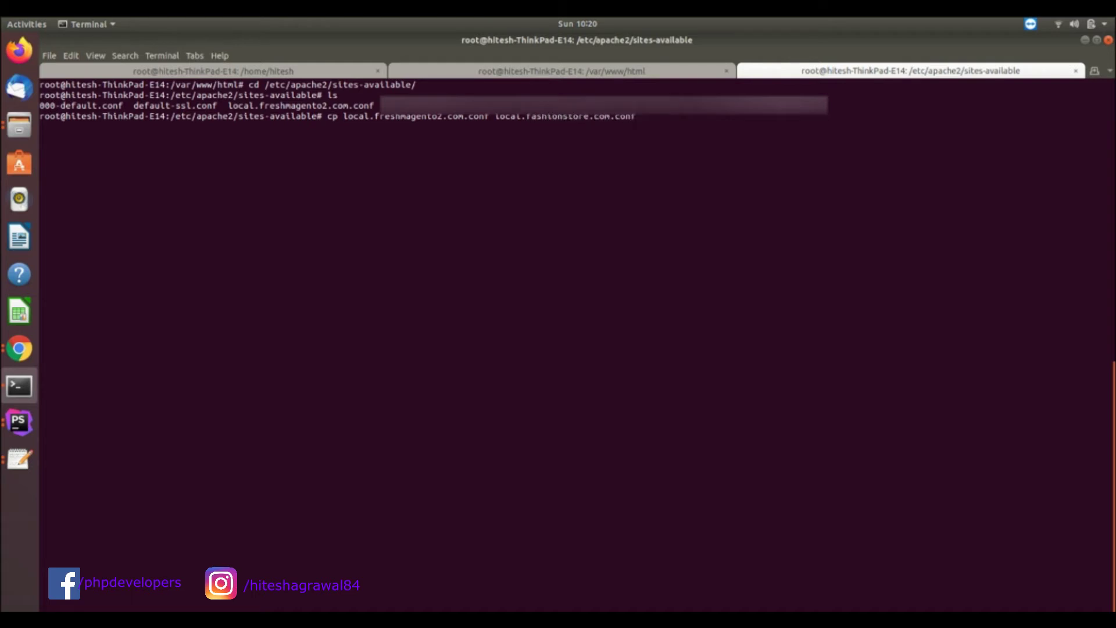
{"action": "type", "text": "om.conf"}
{"action": "key", "text": "Return"}
{"action": "type", "text": "nano"}
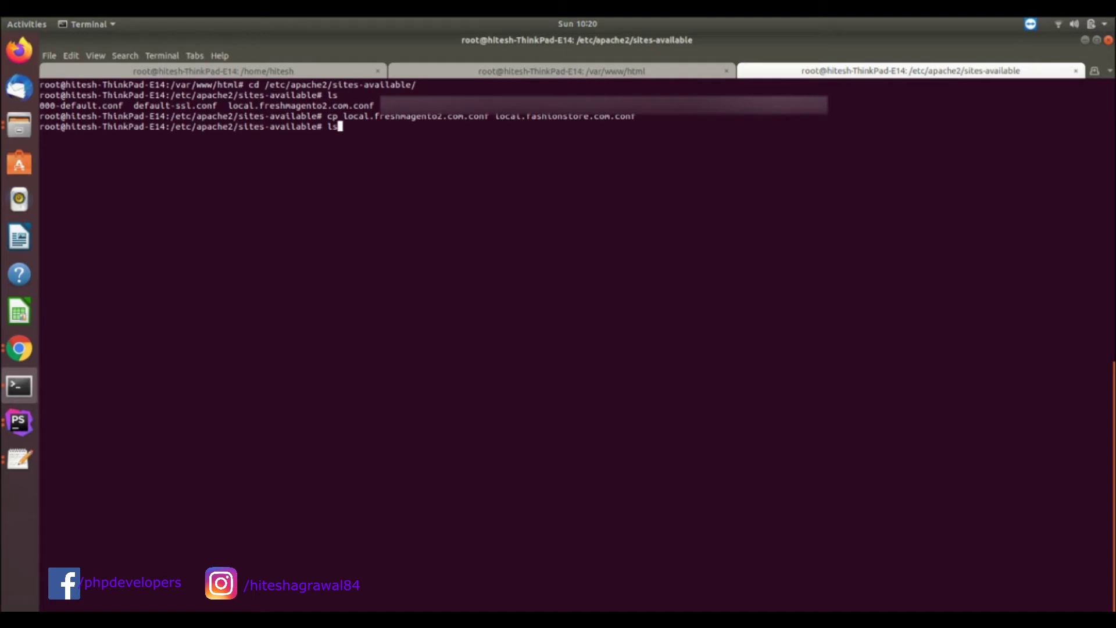
{"action": "type", "text": " local.fashionstore.com.conf"}
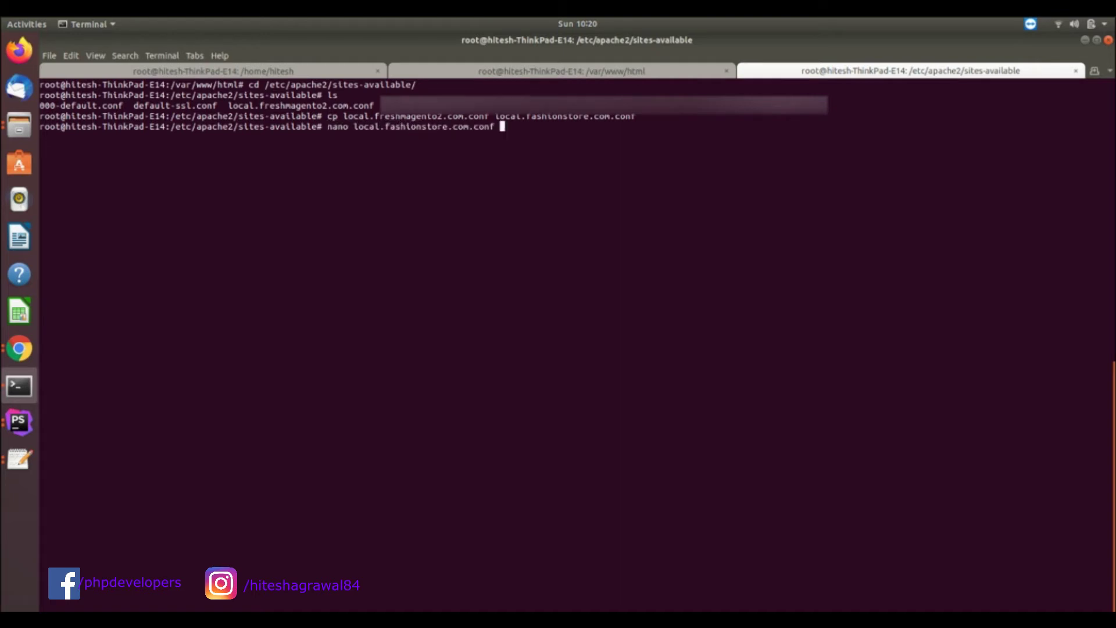
{"action": "key", "text": "Return"}
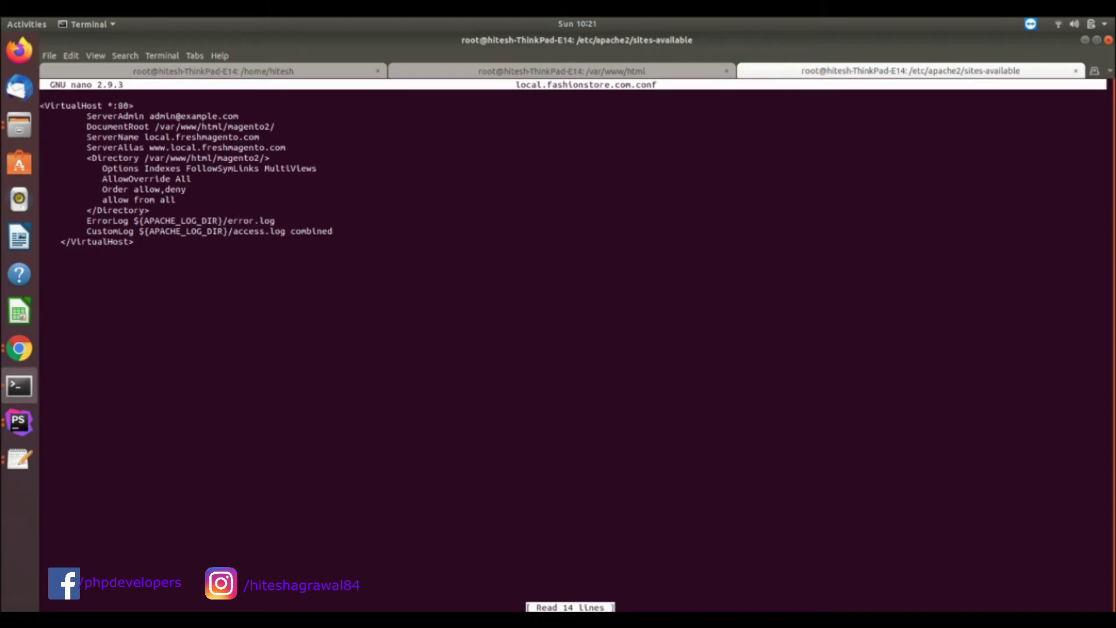
{"action": "key", "text": "Down"}
{"action": "key", "text": "Down"}
{"action": "key", "text": "Down"}
{"action": "key", "text": "Up"}
{"action": "key", "text": "Up"}
{"action": "key", "text": "Down"}
{"action": "key", "text": "Down"}
{"action": "key", "text": "Up"}
{"action": "key", "text": "End"}
{"action": "key", "text": "Left"}
{"action": "key", "text": "Left"}
{"action": "key", "text": "Left"}
{"action": "key", "text": "Right"}
{"action": "key", "text": "Right"}
{"action": "key", "text": "Down"}
{"action": "key", "text": "Down"}
{"action": "key", "text": "Up"}
{"action": "key", "text": "Left"}
{"action": "key", "text": "Left"}
{"action": "key", "text": "Left"}
{"action": "key", "text": "Left"}
{"action": "key", "text": "BackSpace"}
{"action": "key", "text": "BackSpace"}
{"action": "key", "text": "BackSpace"}
{"action": "key", "text": "BackSpace"}
{"action": "key", "text": "BackSpace"}
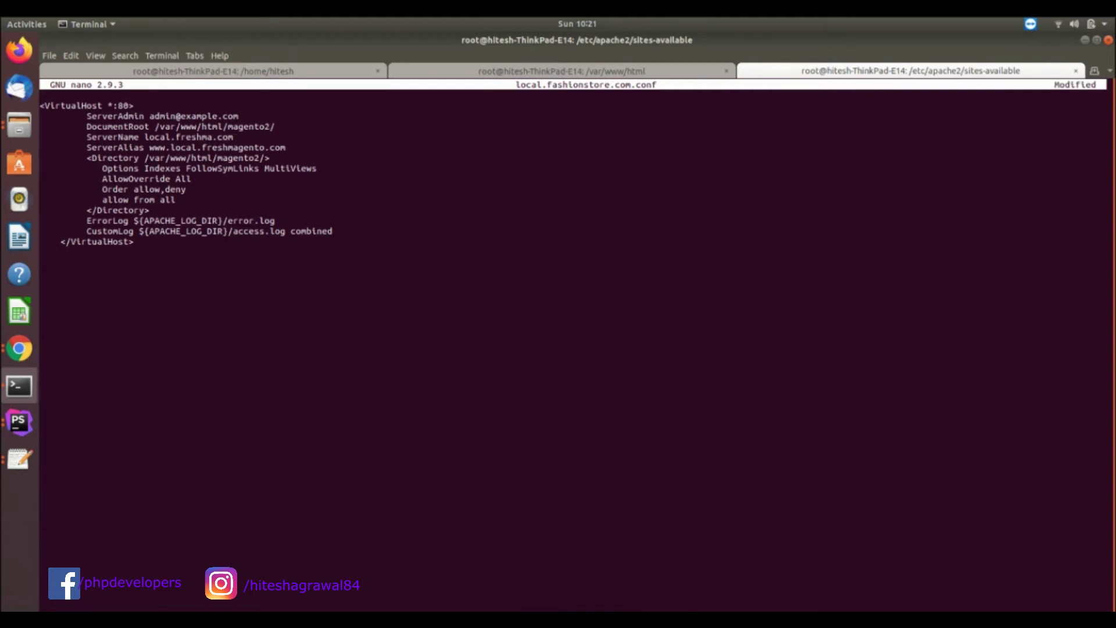
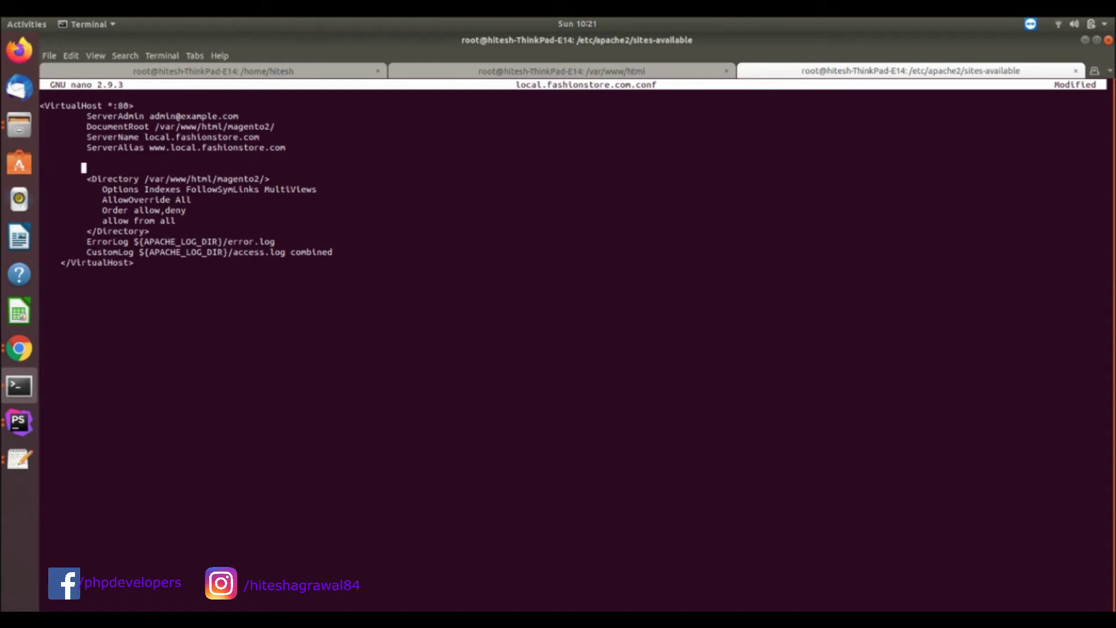
Add the lines SetEnv MAGE_RUN_CODE "fa" and SetEnv MAGE_RUN_TYPE "website" above the Directory block.
{"action": "type", "text": "SetEnv MAGE_RUN_CODE"}
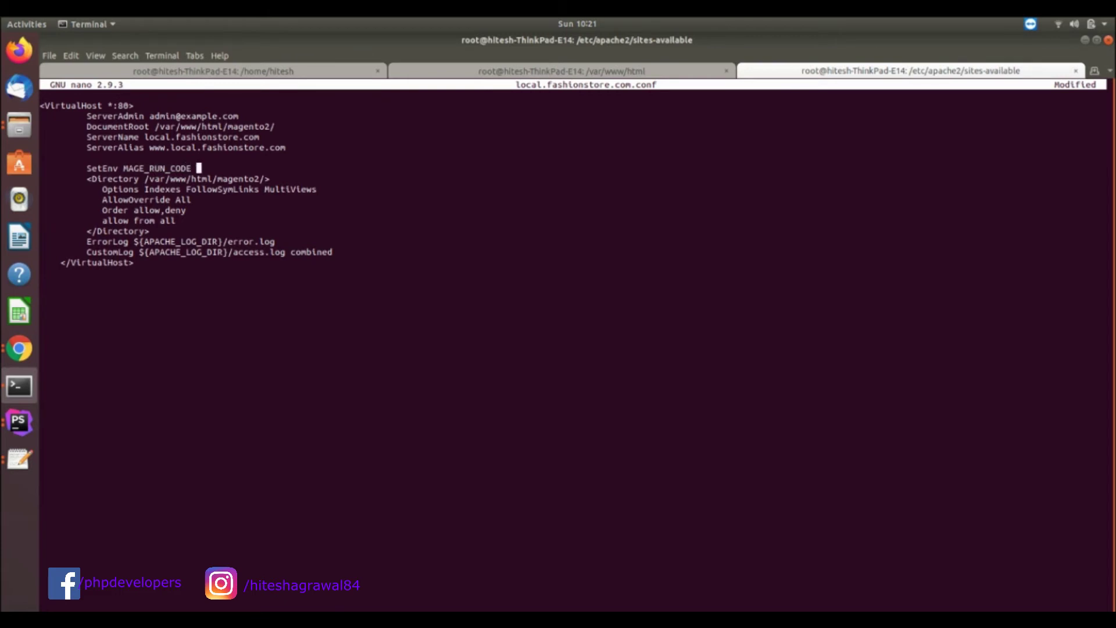
{"action": "type", "text": " \"fa\""}
{"action": "key", "text": "Return"}
{"action": "type", "text": "SetEnv MAGE_RUN_TYPE \"website\""}
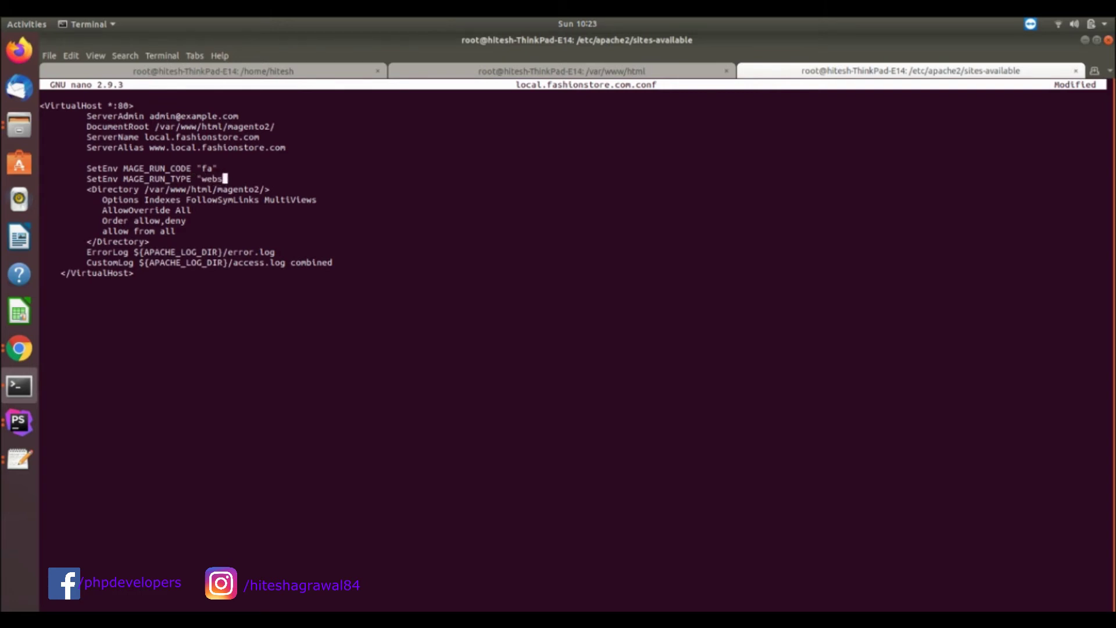
{"action": "key", "text": "Left"}
{"action": "key", "text": "Left"}
{"action": "key", "text": "Left"}
{"action": "key", "text": "Left"}
{"action": "key", "text": "Left"}
{"action": "key", "text": "Right"}
{"action": "key", "text": "Right"}
{"action": "key", "text": "Right"}
{"action": "key", "text": "Left"}
{"action": "key", "text": "Left"}
{"action": "key", "text": "Left"}
{"action": "key", "text": "Left"}
{"action": "key", "text": "Left"}
{"action": "key", "text": "Right"}
{"action": "key", "text": "Right"}
{"action": "key", "text": "Right"}
{"action": "key", "text": "Right"}
{"action": "key", "text": "Right"}
{"action": "key", "text": "Right"}
{"action": "key", "text": "Right"}
Save the virtual host file under its existing name and exit nano.
{"action": "key", "text": "ctrl+x"}
{"action": "key", "text": "y"}
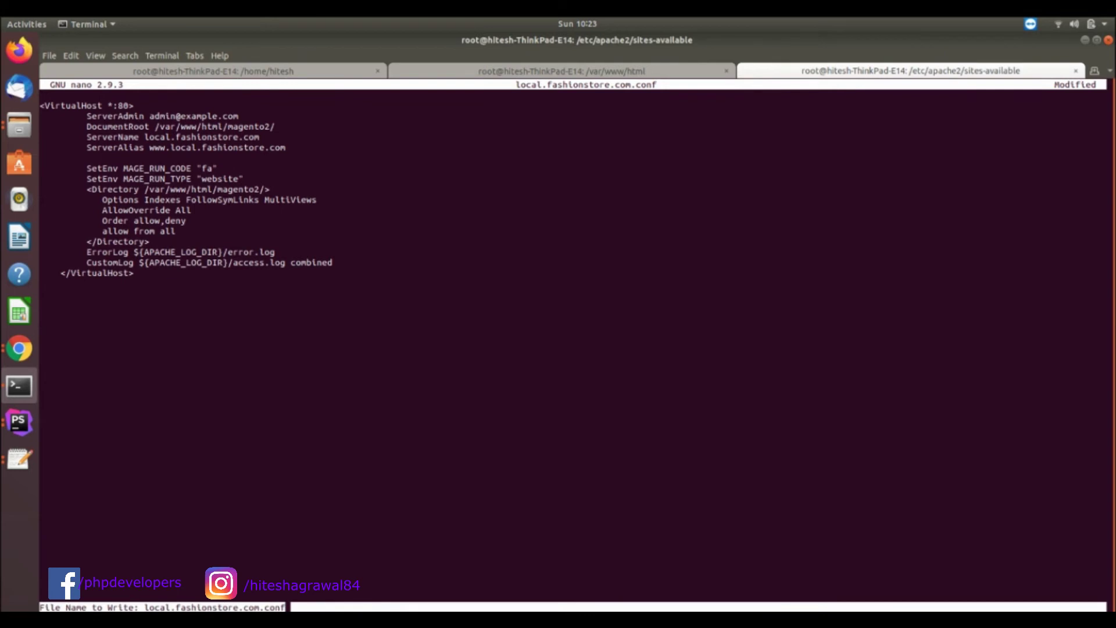
{"action": "key", "text": "Return"}
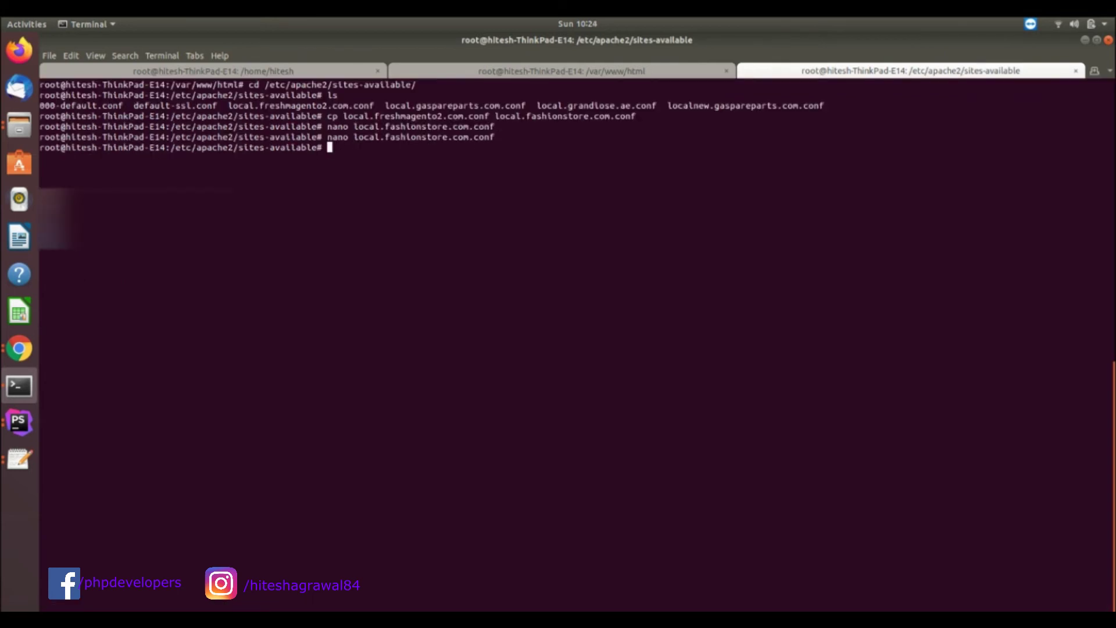
Enable the local.fashionstore.com.conf site in Apache with a2ensite.
{"action": "type", "text": "ache2/s"}
{"action": "key", "text": "BackSpace"}
{"action": "key", "text": "BackSpace"}
{"action": "type", "text": "2ensite local.fash"}
{"action": "key", "text": "Tab"}
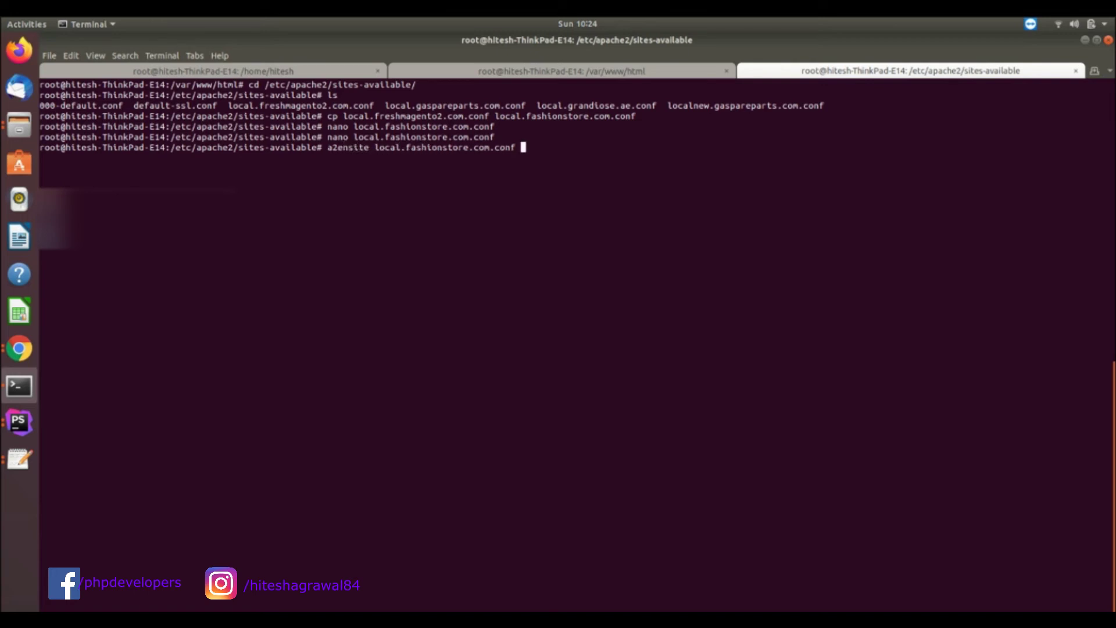
{"action": "key", "text": "Return"}
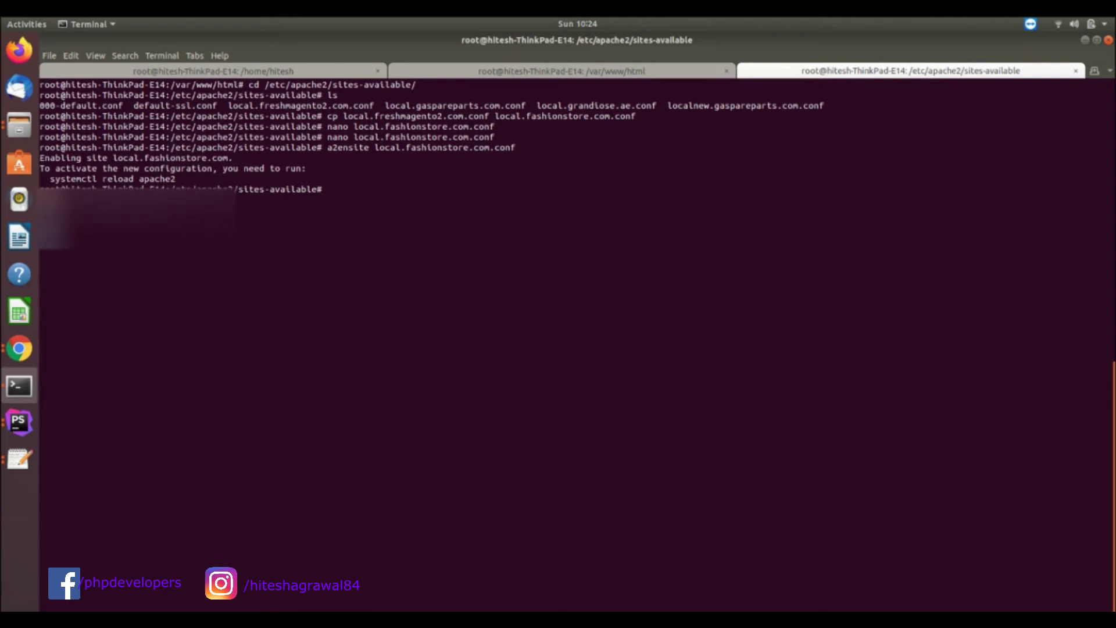
Reload the Apache service with systemctl reload apache2 to activate the new site configuration.
{"action": "left_click_drag", "start_coordinate": [50, 179], "coordinate": [244, 180]}
{"action": "middle_click", "coordinate": [266, 233]}
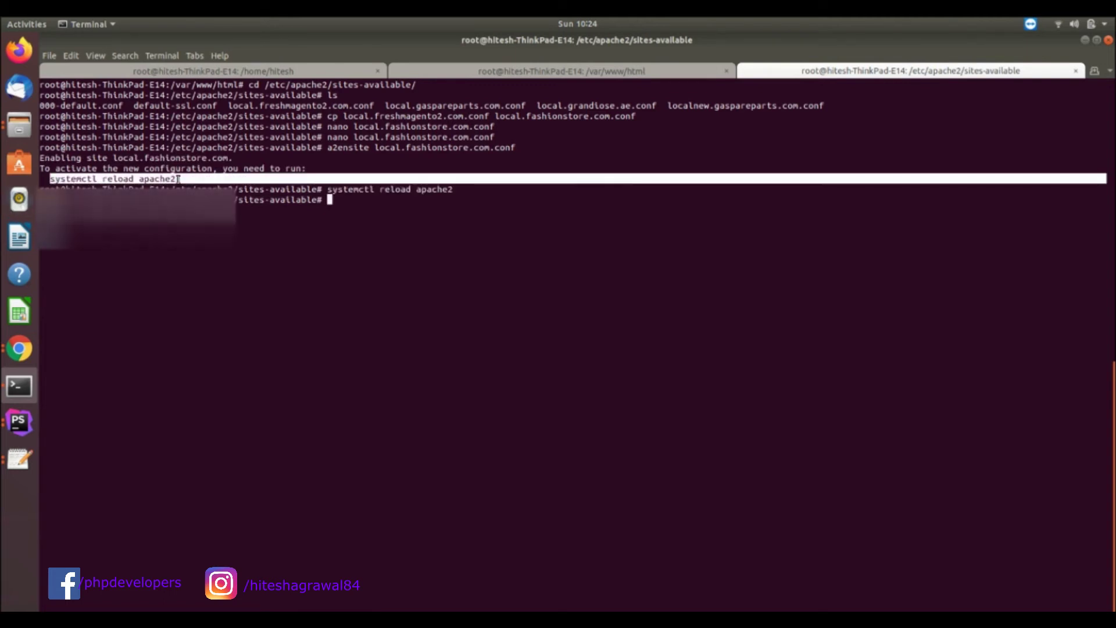
{"action": "left_click", "coordinate": [266, 233]}
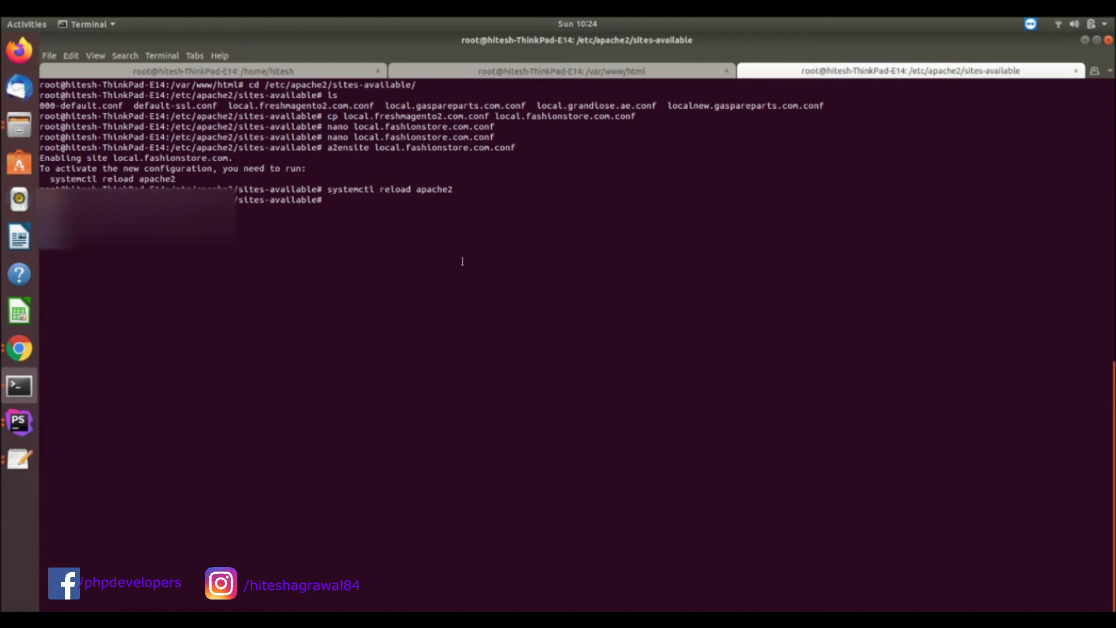
Open the /etc/hosts file in nano.
{"action": "type", "text": "nann"}
{"action": "key", "text": "BackSpace"}
{"action": "type", "text": "o /etc/hosts"}
{"action": "key", "text": "Return"}
Add the entry 127.0.0.1 local.fashionstore.com at the end of the hosts file, then save it and exit nano.
{"action": "key", "text": "Down"}
{"action": "key", "text": "Down"}
{"action": "key", "text": "Down"}
{"action": "key", "text": "Down"}
{"action": "key", "text": "Down"}
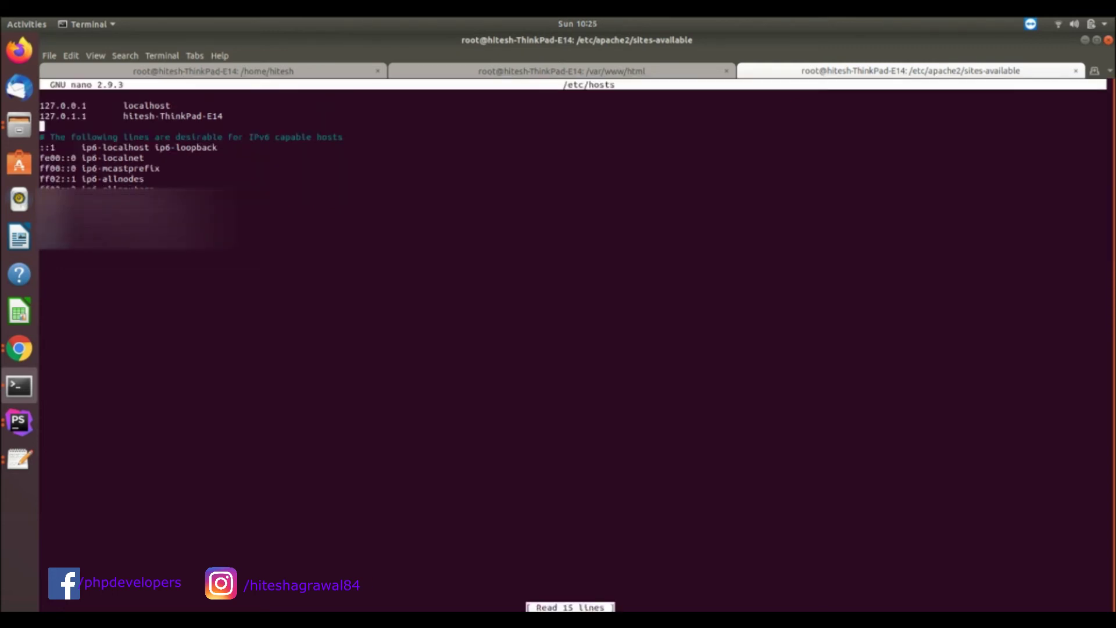
{"action": "type", "text": "127.0.0"}
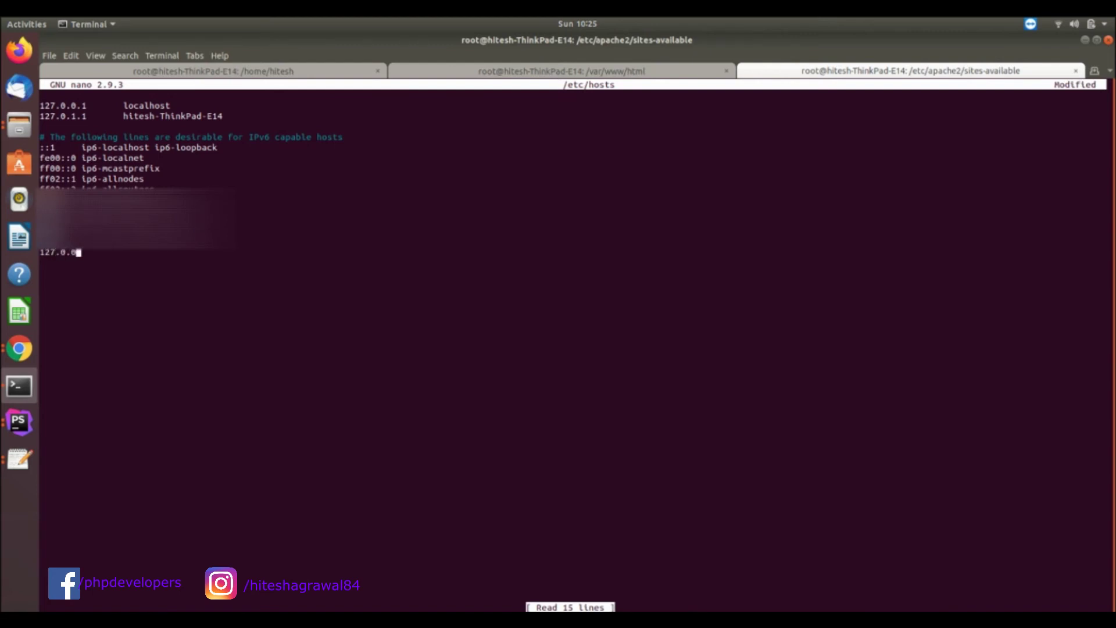
{"action": "type", "text": ".1 local."}
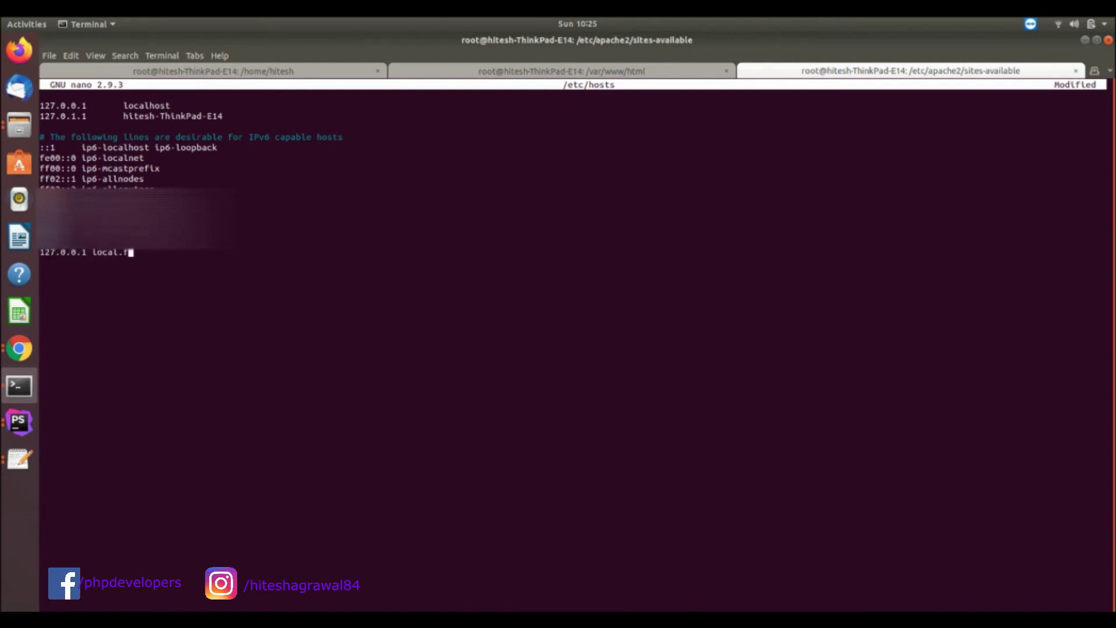
{"action": "type", "text": "fashionstore.com"}
{"action": "key", "text": "ctrl+x"}
{"action": "key", "text": "y"}
{"action": "key", "text": "Return"}
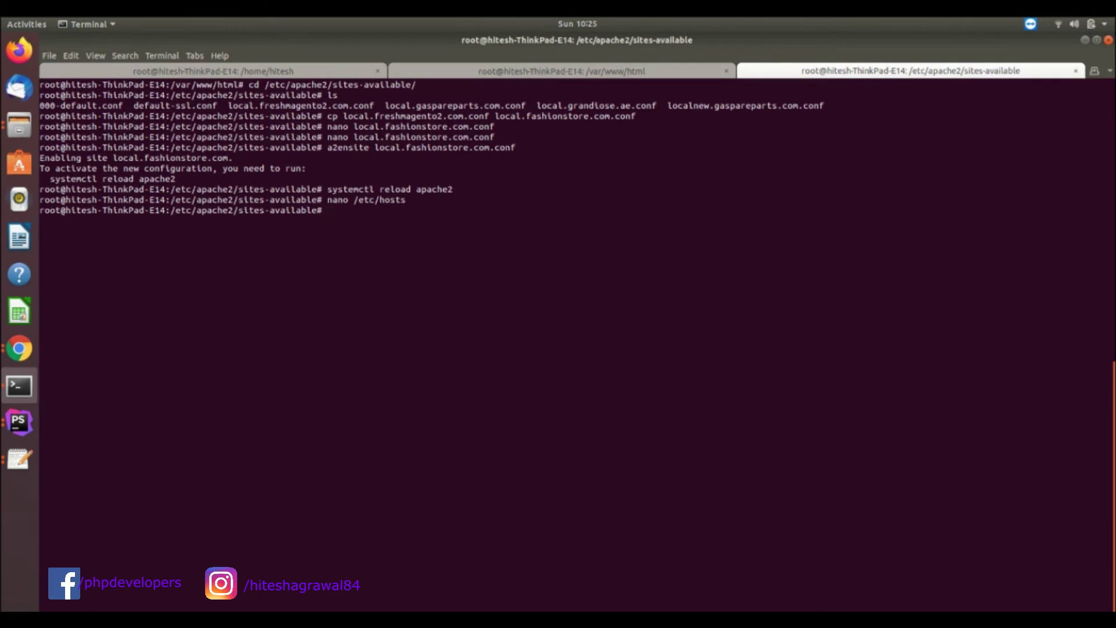
Switch to the Magento admin in Chrome and open the Web section of the store configuration.
{"action": "left_click", "coordinate": [29, 346]}
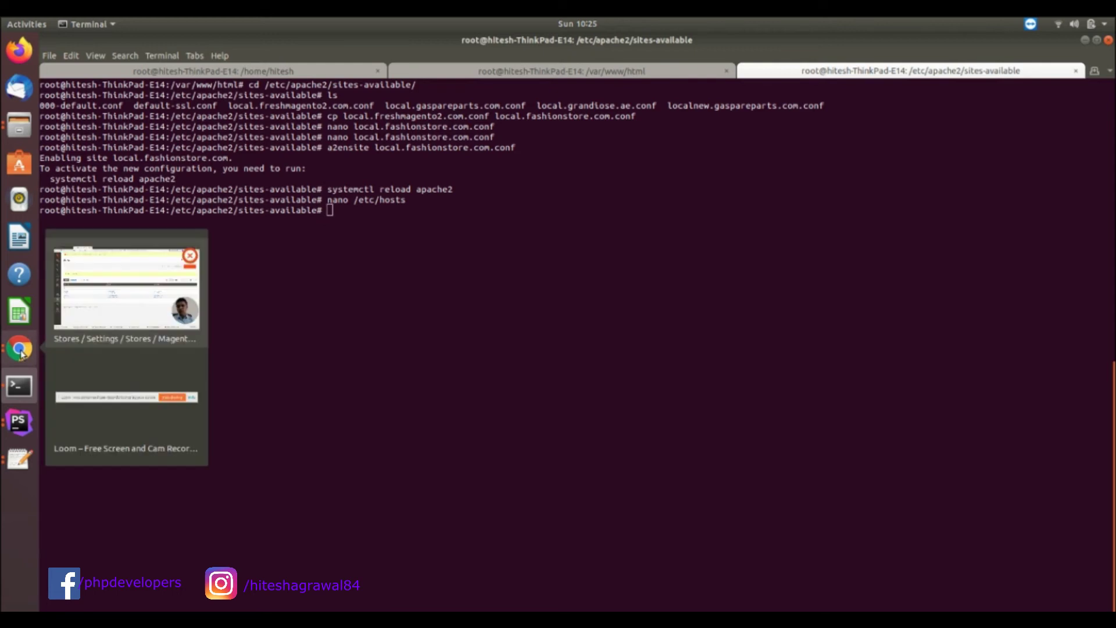
{"action": "left_click", "coordinate": [113, 320]}
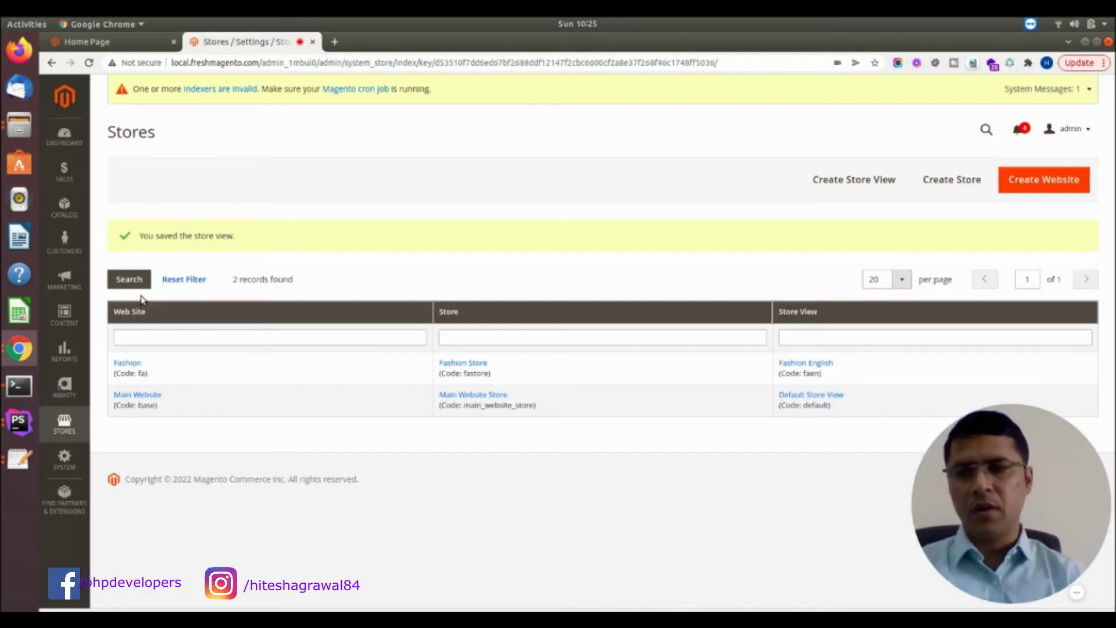
{"action": "left_click", "coordinate": [64, 423]}
{"action": "left_click", "coordinate": [152, 199]}
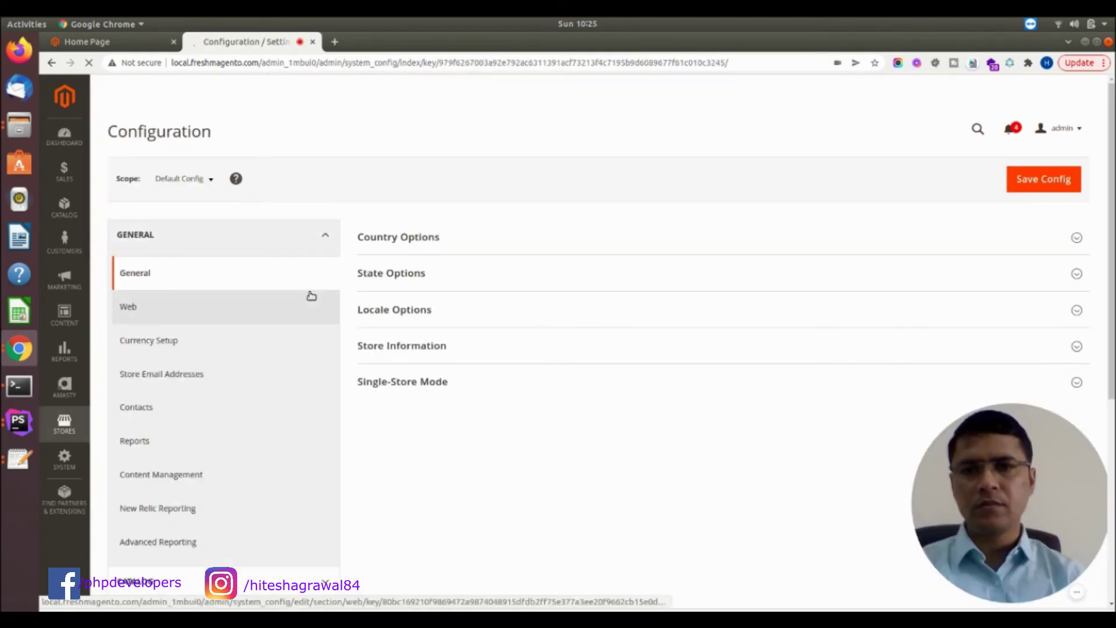
{"action": "left_click", "coordinate": [133, 313]}
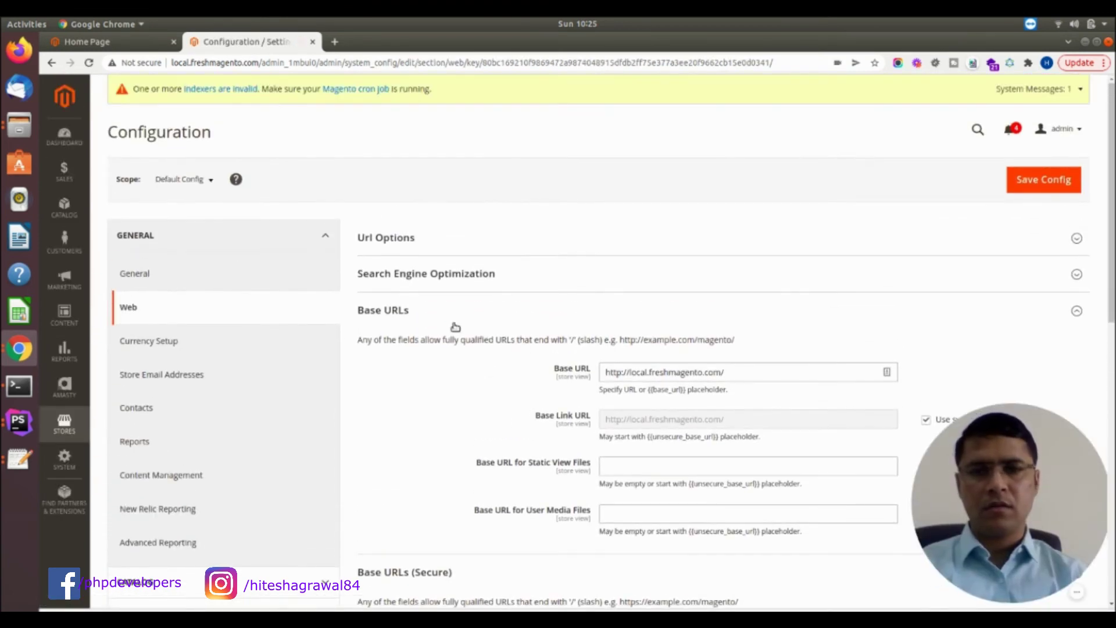
Change the configuration scope to the Fashion website.
{"action": "left_click", "coordinate": [201, 181]}
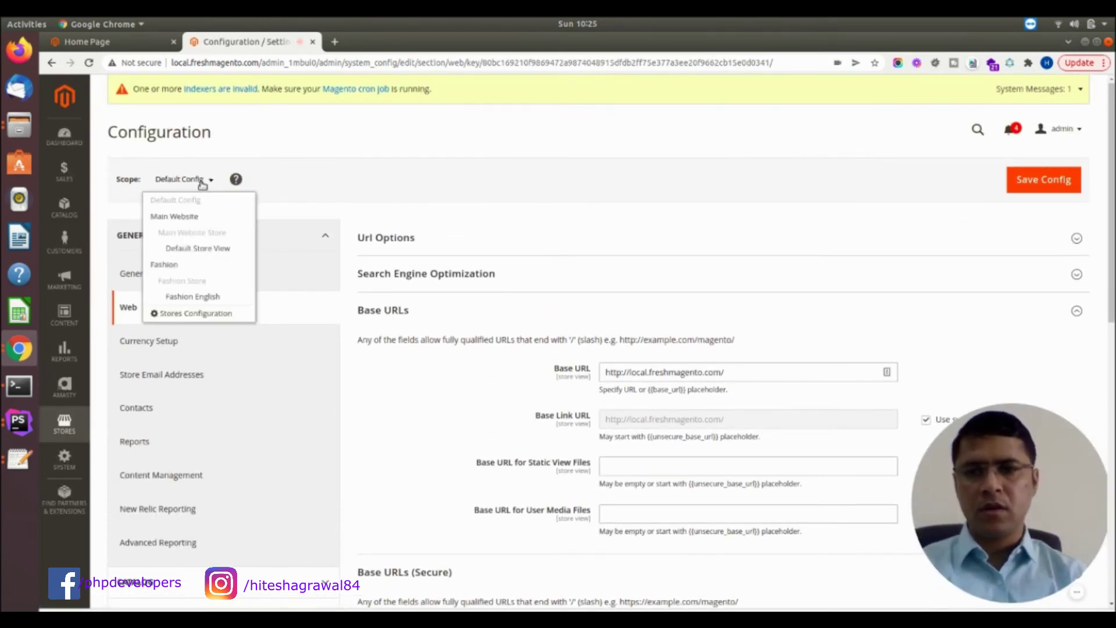
{"action": "left_click", "coordinate": [165, 266]}
{"action": "left_click", "coordinate": [682, 180]}
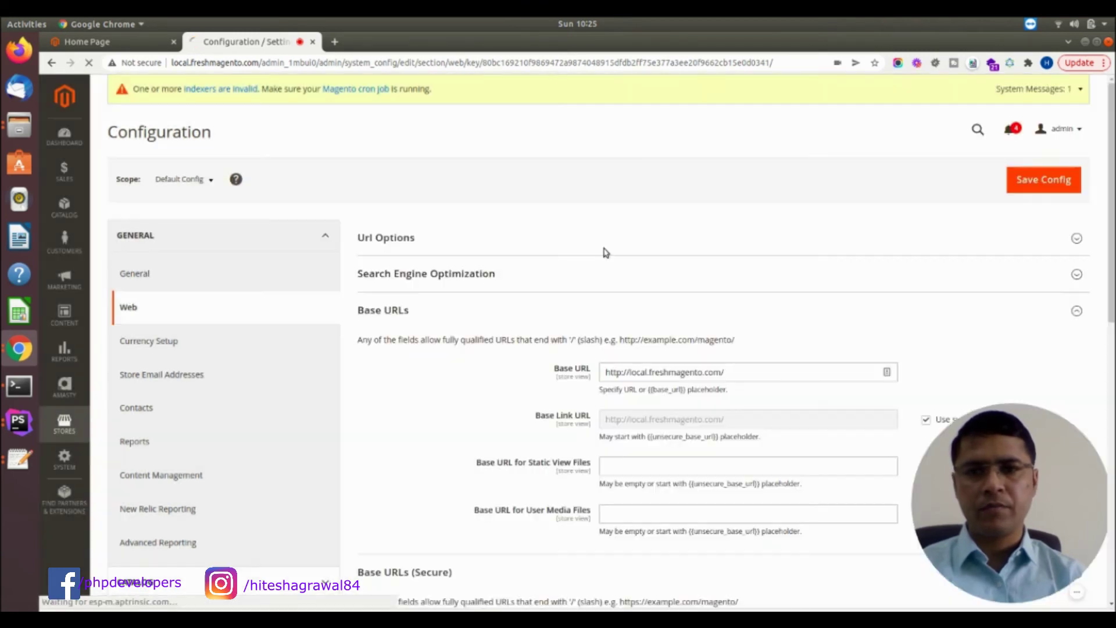
{"action": "scroll", "coordinate": [551, 282], "scroll_direction": "down", "scroll_amount": 4}
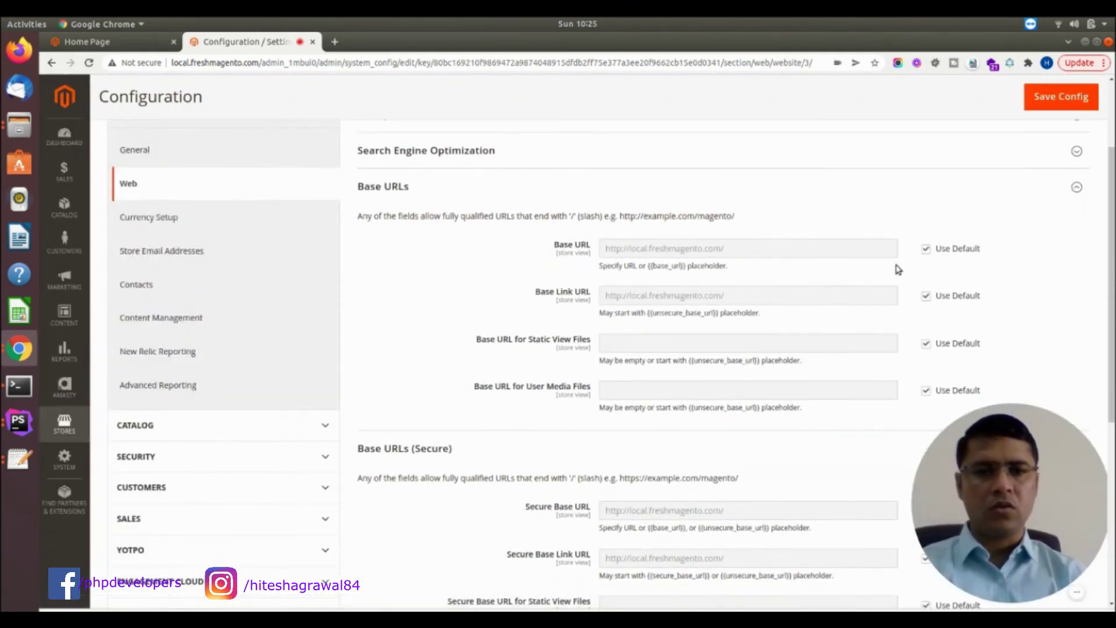
{"action": "left_click", "coordinate": [926, 248]}
{"action": "double_click", "coordinate": [668, 249]}
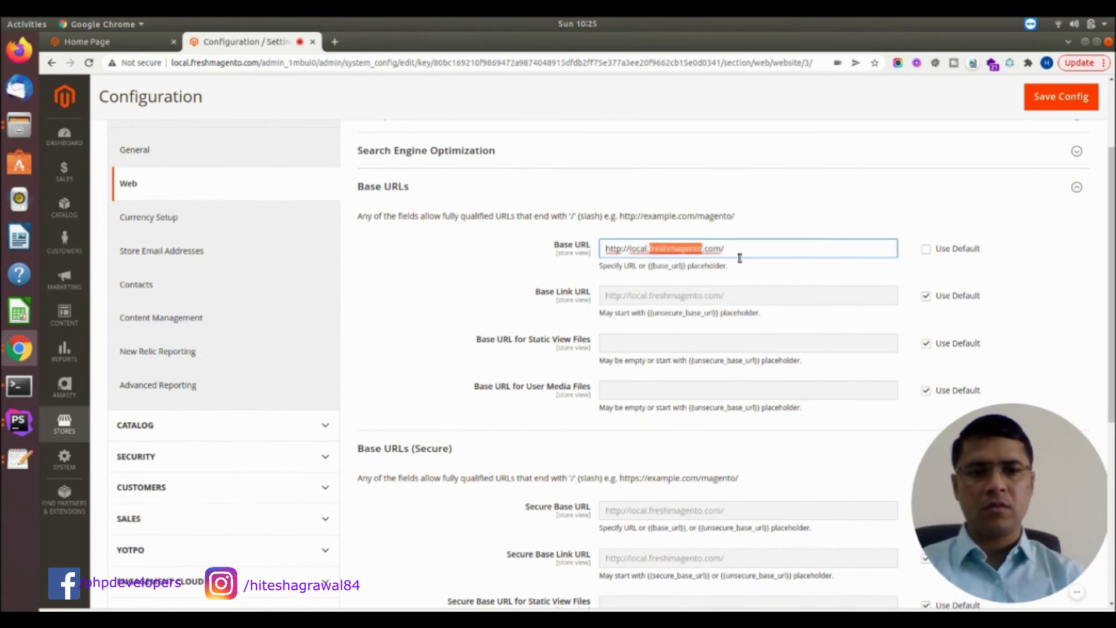
{"action": "type", "text": "fashio"}
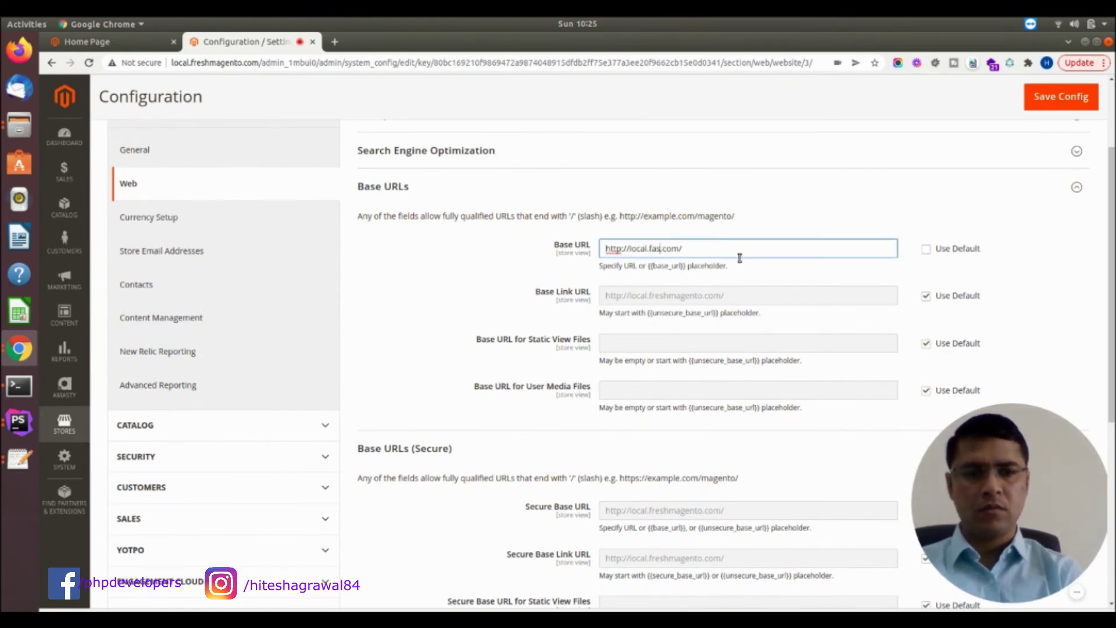
{"action": "type", "text": "ns"}
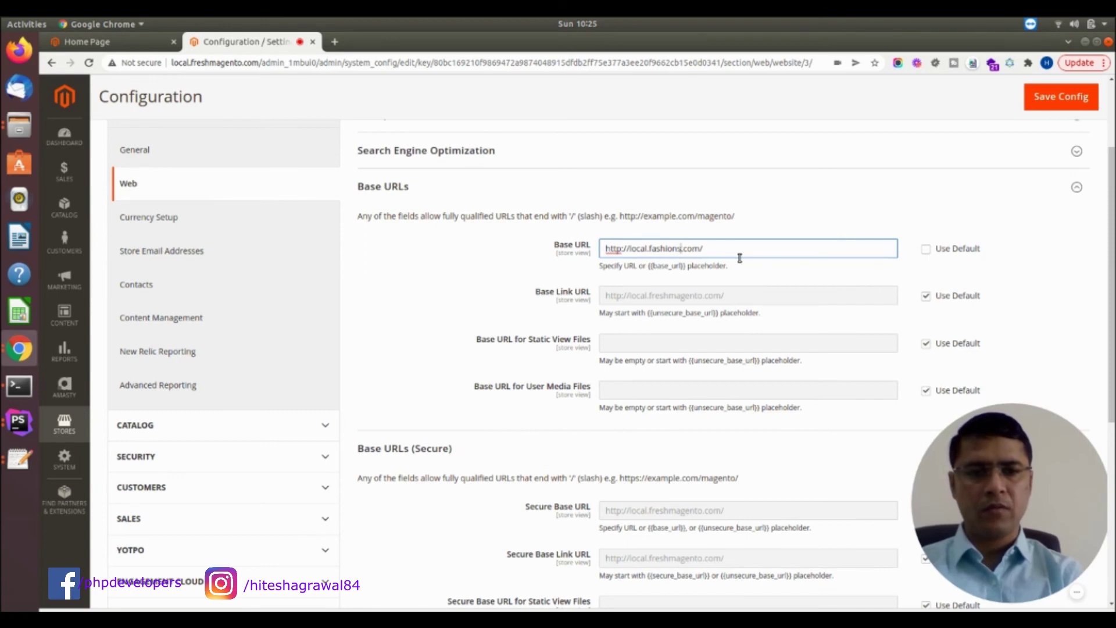
{"action": "type", "text": "tore"}
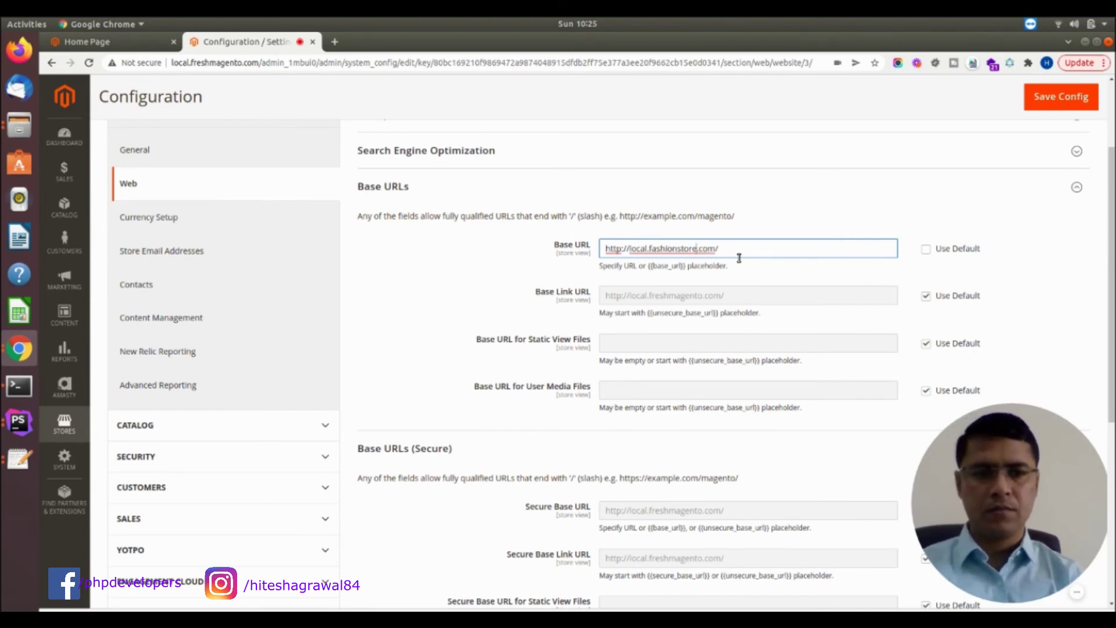
{"action": "left_click_drag", "start_coordinate": [745, 254], "coordinate": [603, 249]}
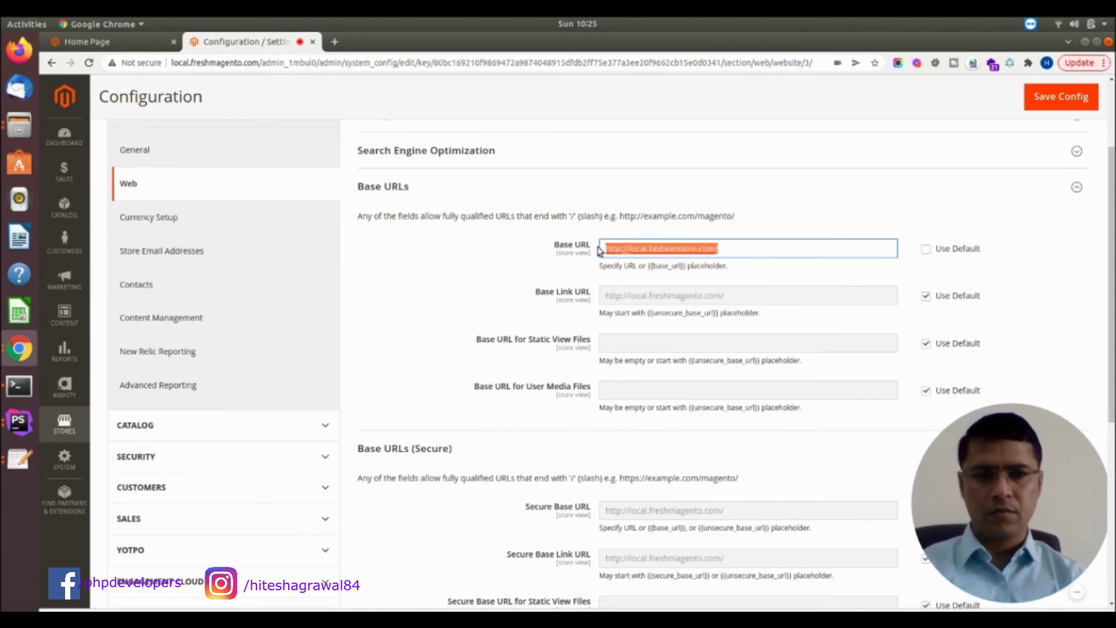
{"action": "left_click", "coordinate": [926, 296]}
{"action": "left_click", "coordinate": [784, 293]}
{"action": "key", "text": "ctrl+a"}
{"action": "key", "text": "ctrl+v"}
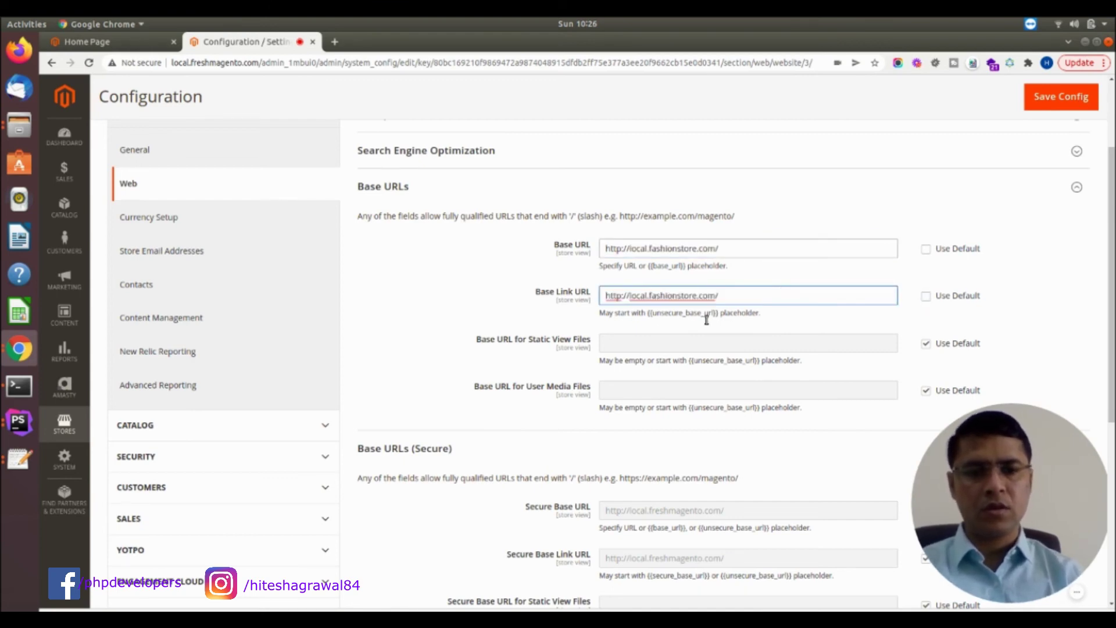
{"action": "scroll", "coordinate": [706, 319], "scroll_direction": "down", "scroll_amount": 1}
{"action": "scroll", "coordinate": [608, 317], "scroll_direction": "up", "scroll_amount": 2}
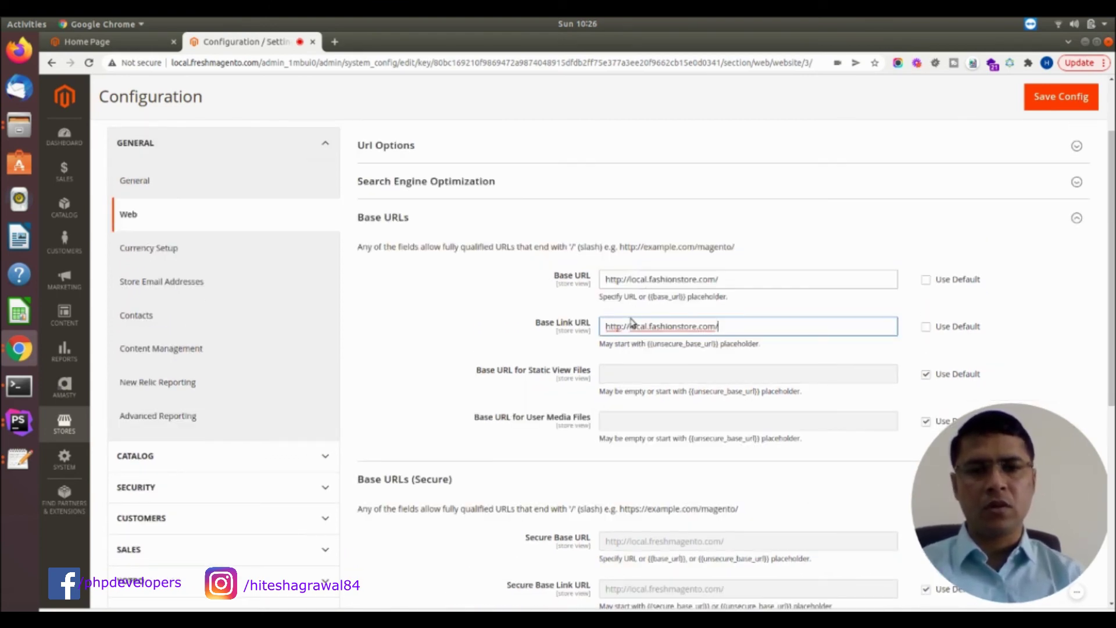
{"action": "scroll", "coordinate": [668, 325], "scroll_direction": "up", "scroll_amount": 1}
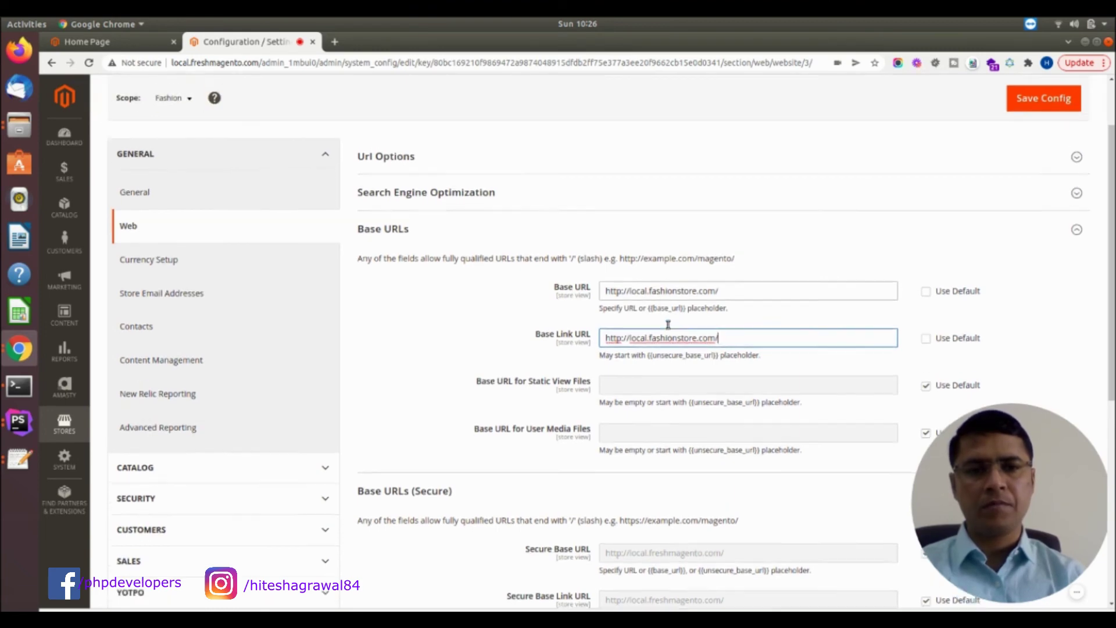
{"action": "scroll", "coordinate": [668, 324], "scroll_direction": "up", "scroll_amount": 2}
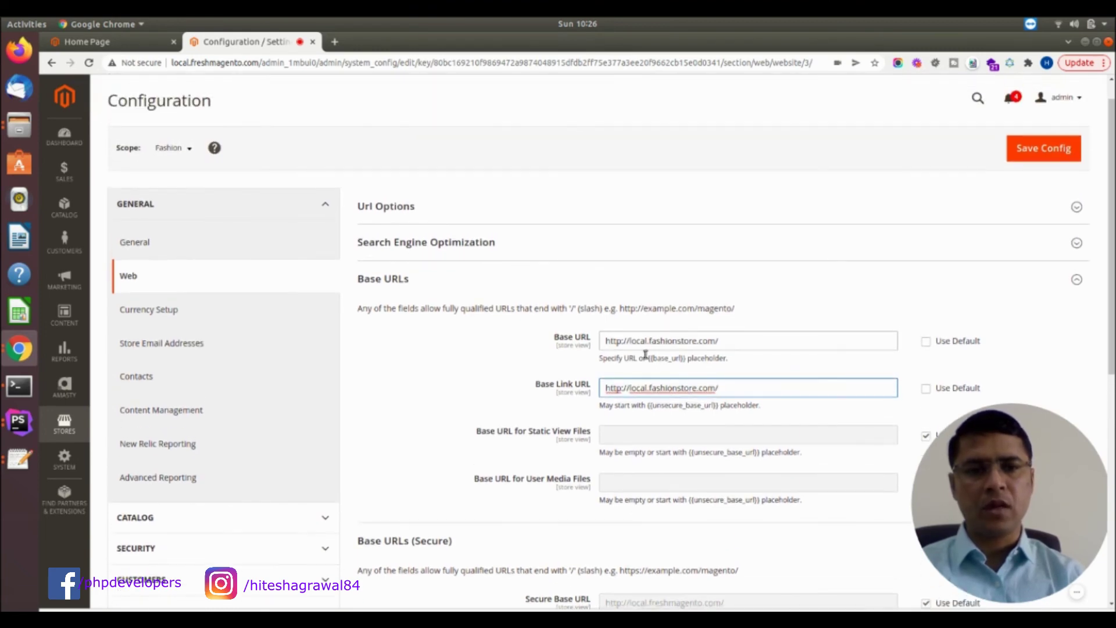
{"action": "left_click", "coordinate": [1036, 152]}
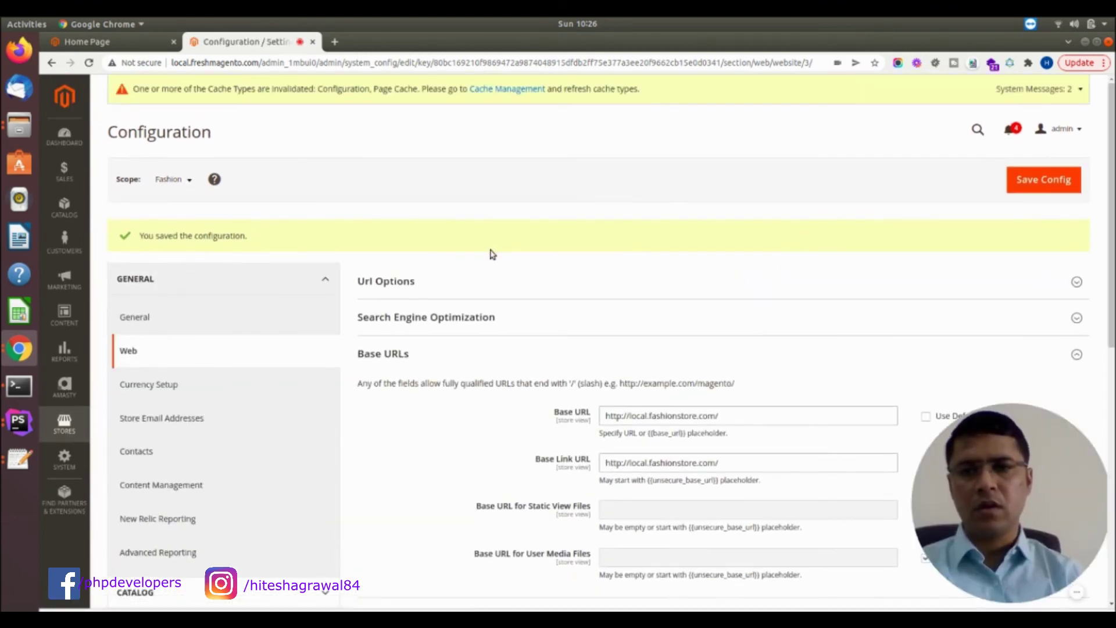
Open Cache Management in a separate browser tab and flush the Magento cache.
{"action": "middle_click", "coordinate": [498, 90]}
{"action": "left_click", "coordinate": [391, 42]}
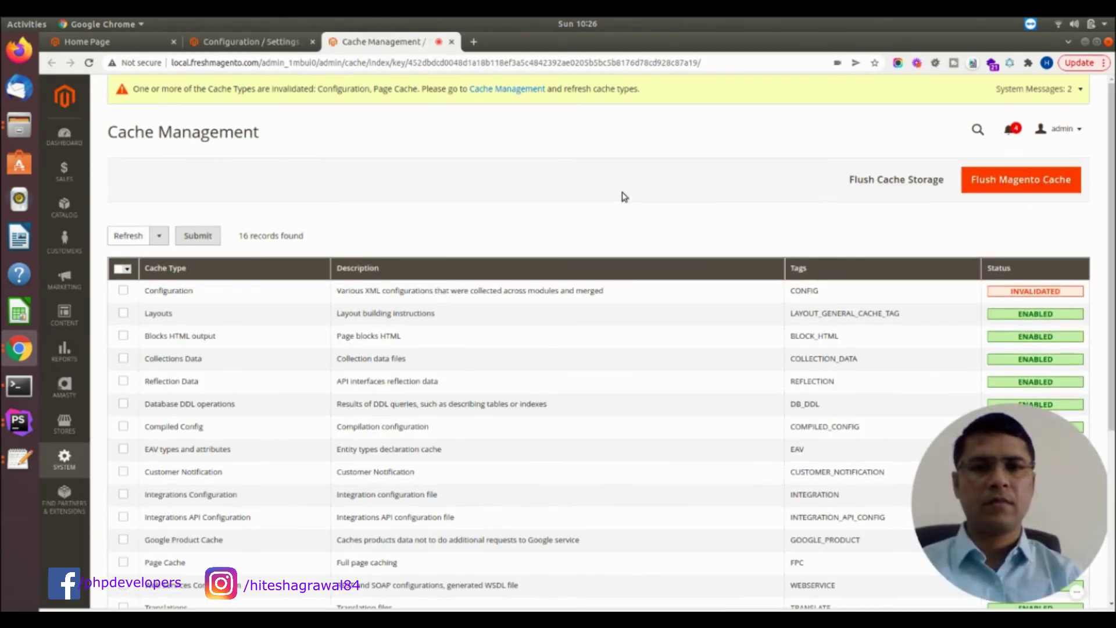
{"action": "scroll", "coordinate": [678, 239], "scroll_direction": "down", "scroll_amount": 1}
{"action": "scroll", "coordinate": [681, 244], "scroll_direction": "up", "scroll_amount": 1}
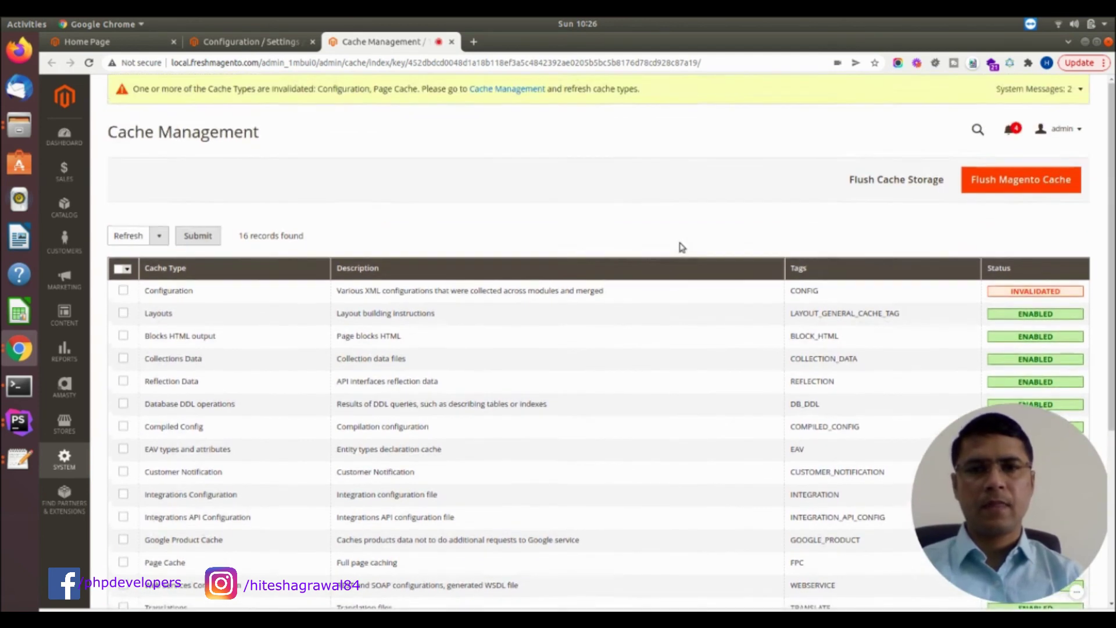
{"action": "left_click", "coordinate": [979, 180]}
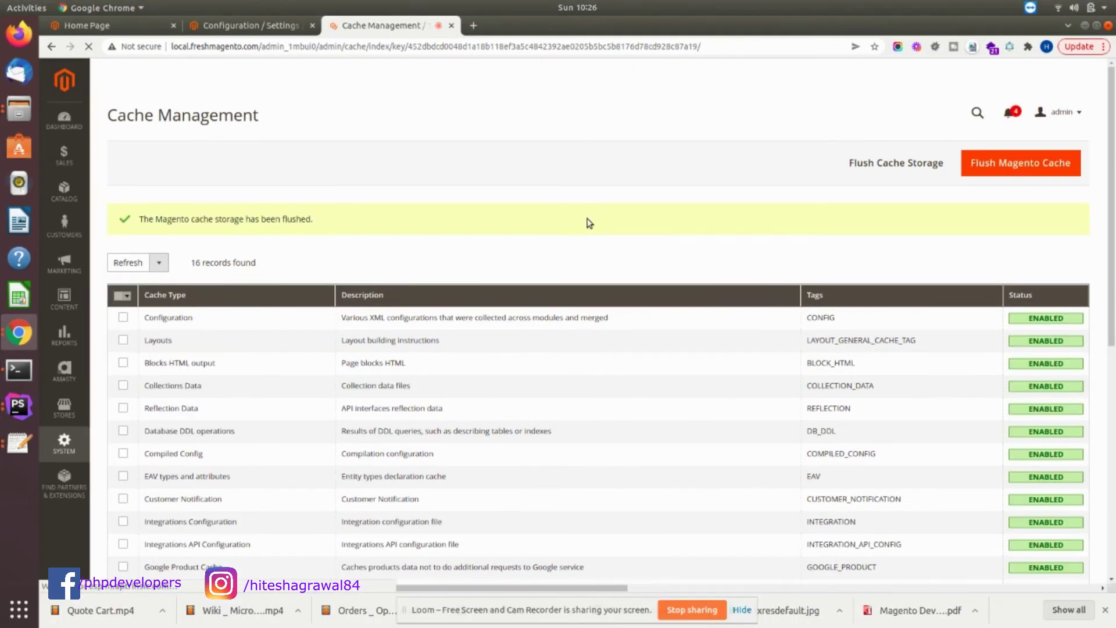
Load the new storefront at local.fashionstore.com in a new browser tab and check its address.
{"action": "left_click", "coordinate": [505, 42]}
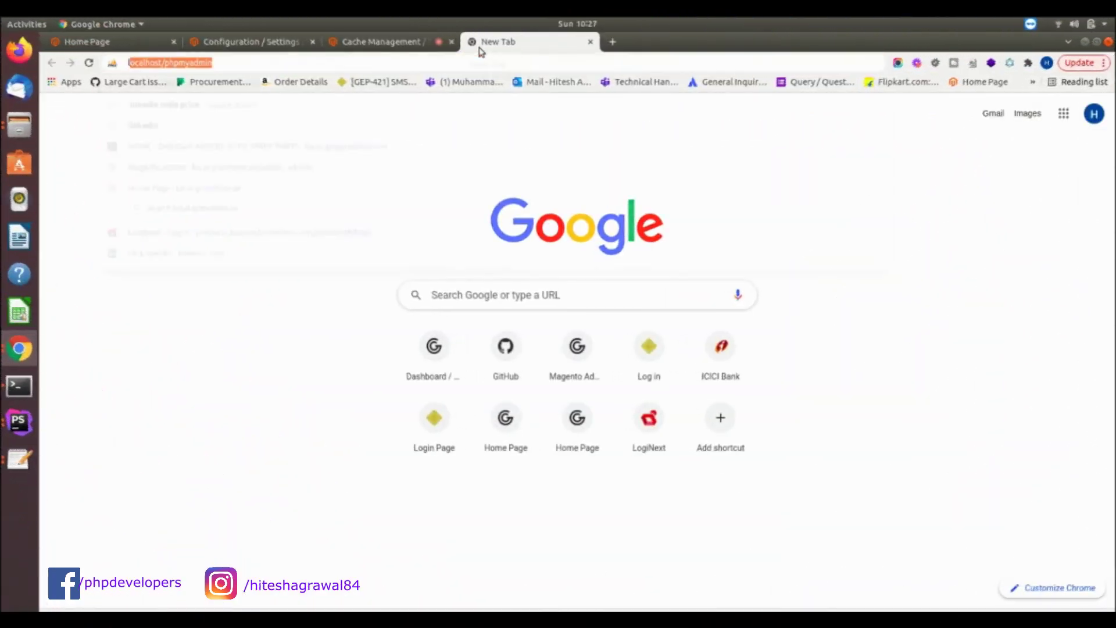
{"action": "type", "text": "loca"}
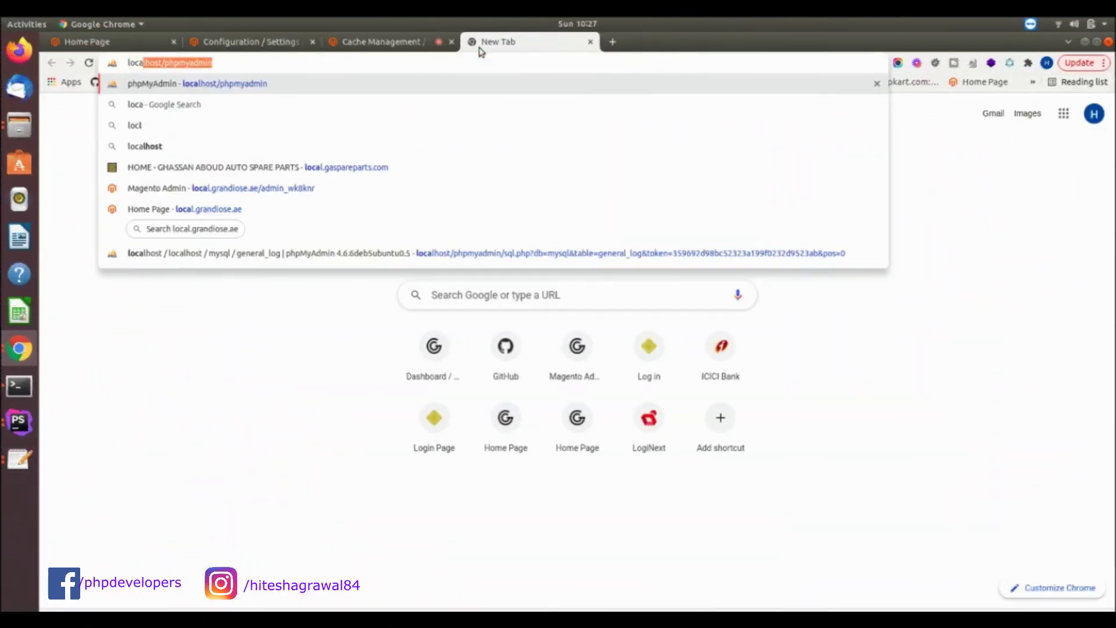
{"action": "type", "text": "l.fashionstore.com"}
{"action": "key", "text": "Return"}
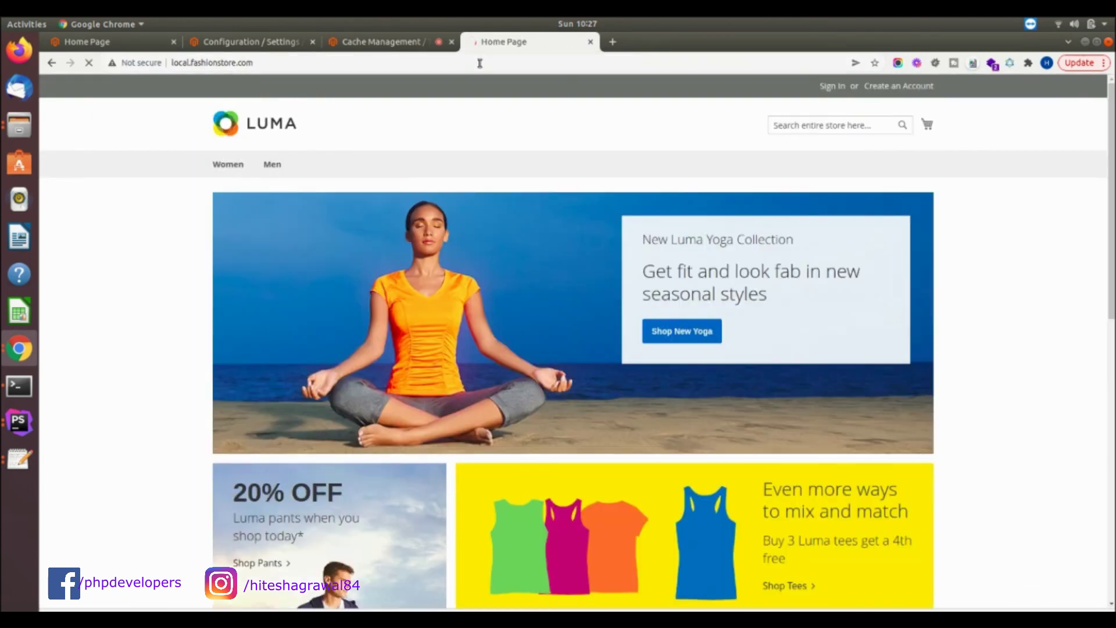
{"action": "left_click", "coordinate": [306, 63]}
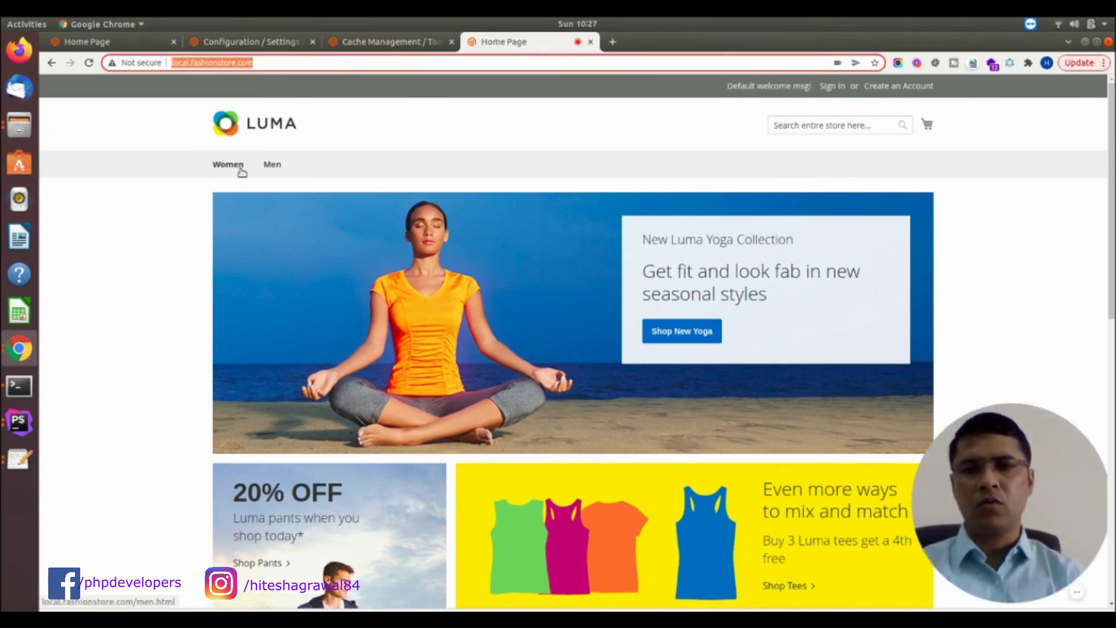
Examine the category menu of the main storefront at local.freshmagento.com for comparison with the Fashion store.
{"action": "left_click", "coordinate": [93, 43]}
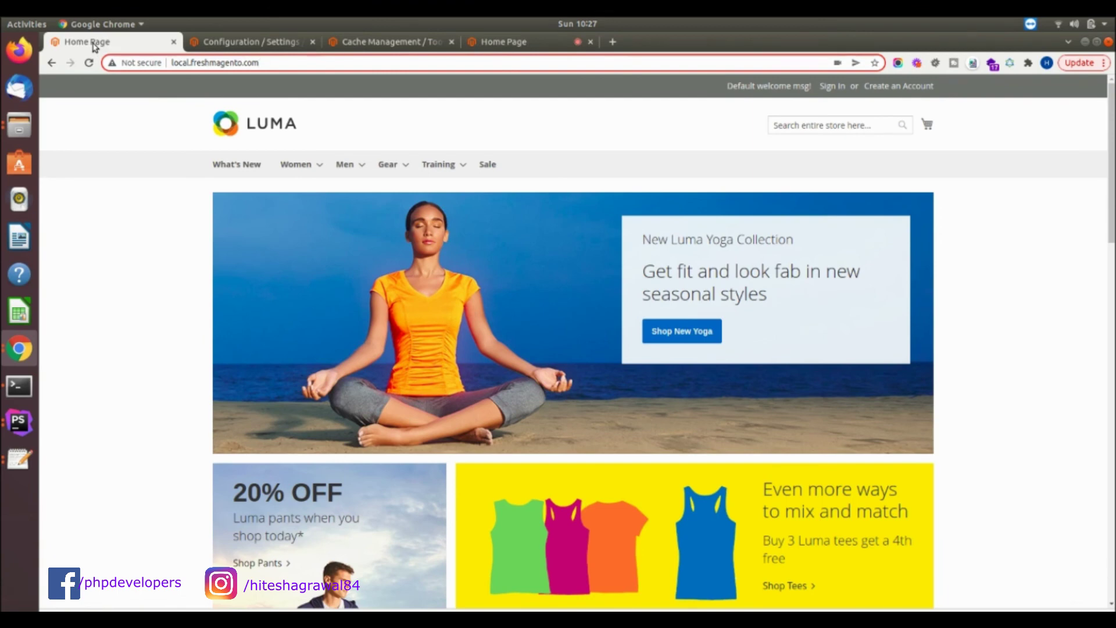
{"action": "mouse_move", "coordinate": [304, 169]}
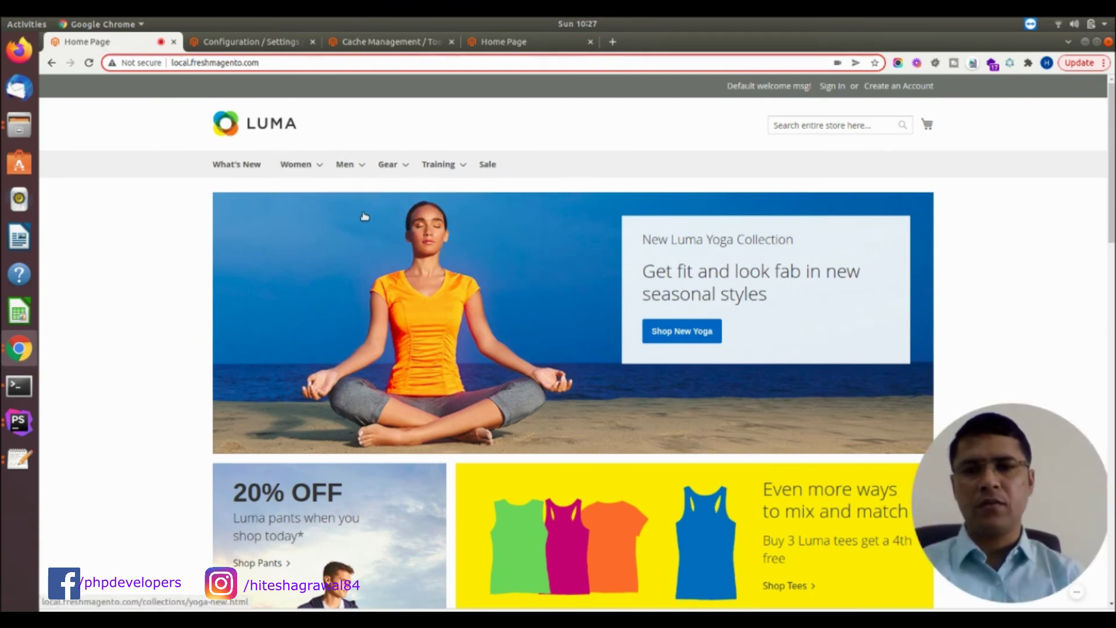
{"action": "mouse_move", "coordinate": [383, 191]}
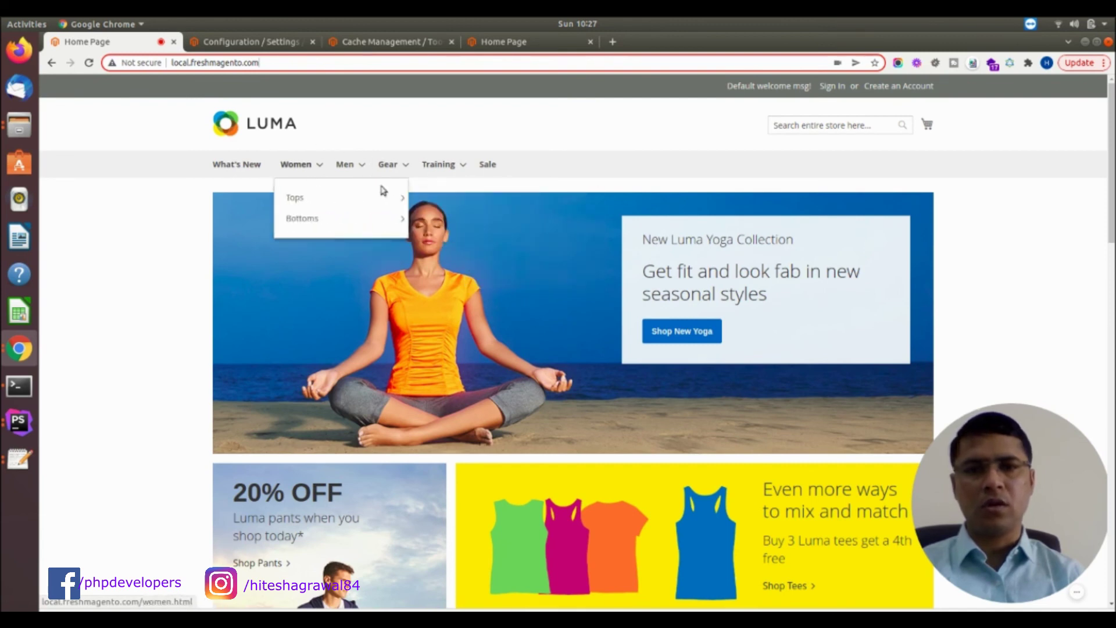
Return to the Magento admin and open the All Stores list to review the websites, stores and store views.
{"action": "key", "text": "ctrl+Tab"}
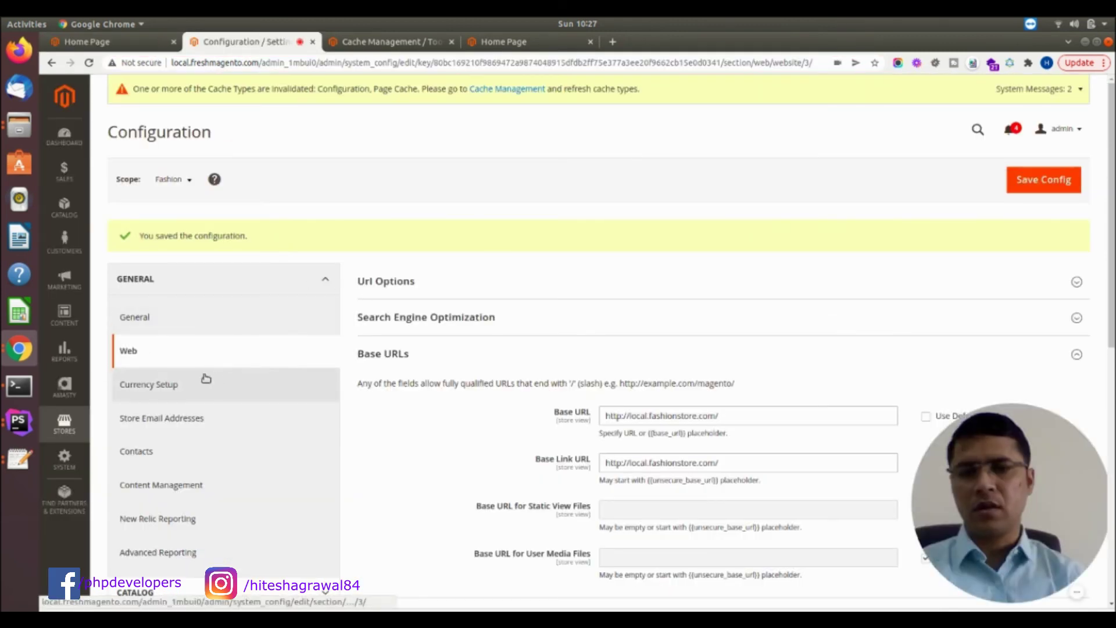
{"action": "left_click", "coordinate": [75, 429]}
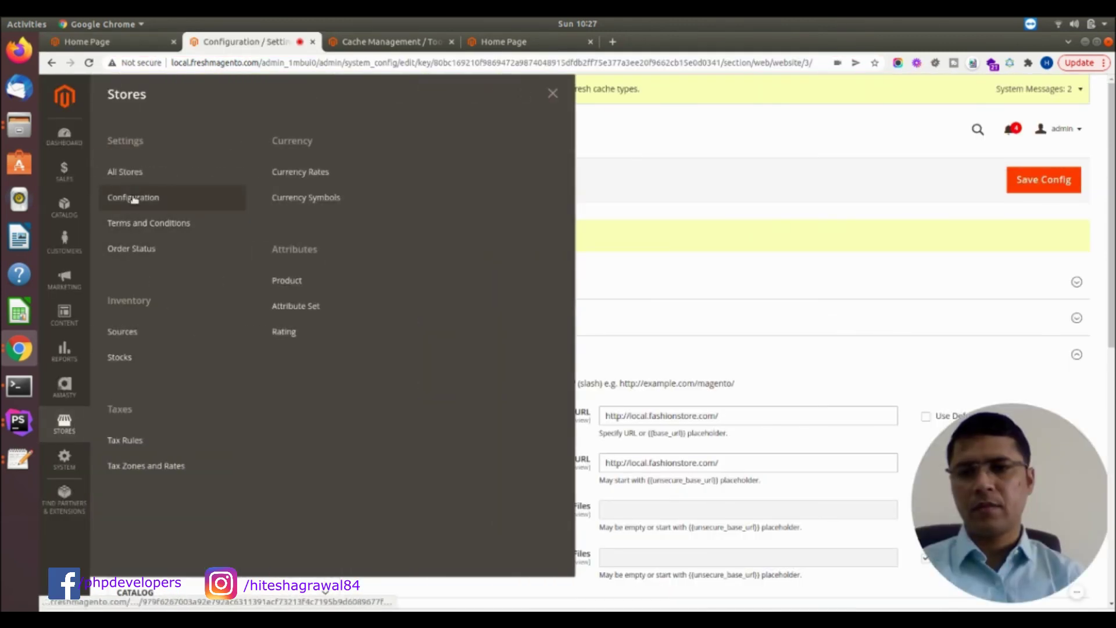
{"action": "left_click", "coordinate": [133, 199]}
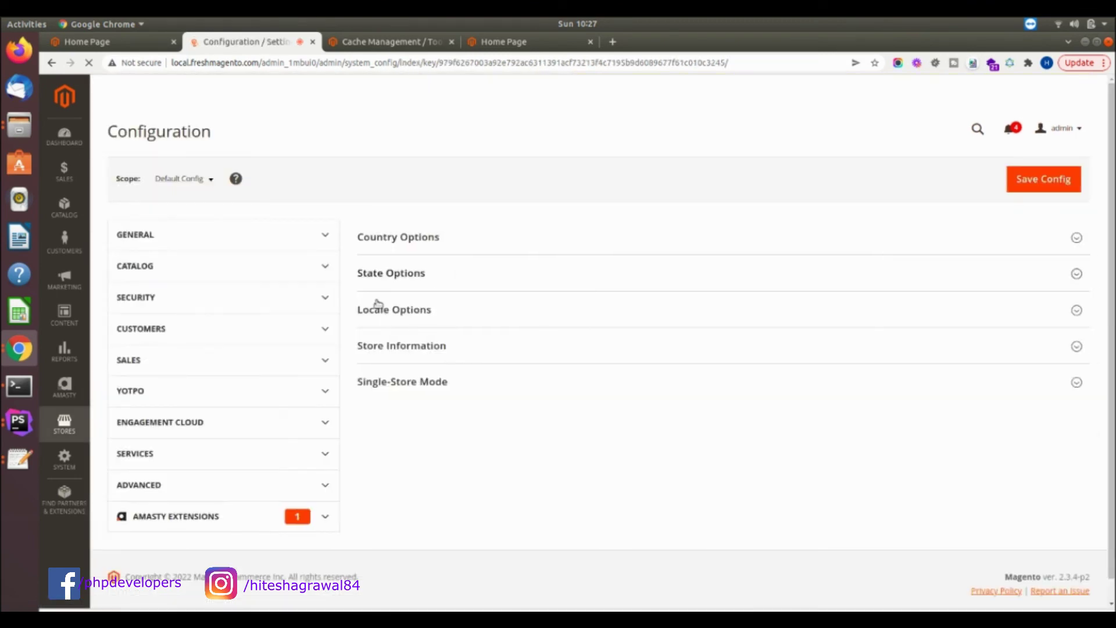
{"action": "left_click", "coordinate": [68, 430]}
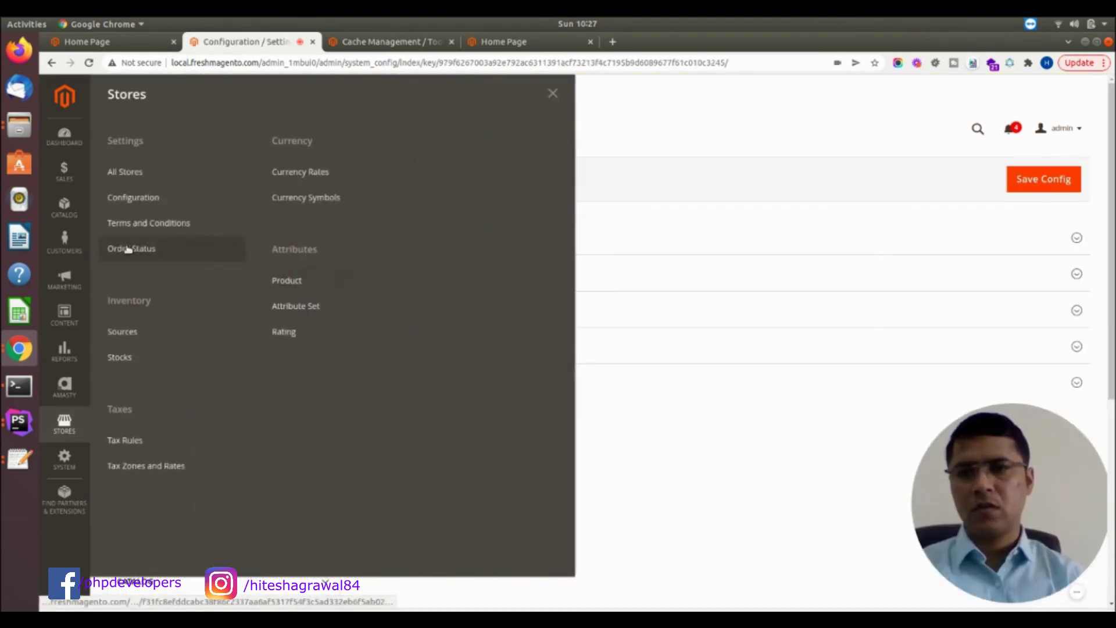
{"action": "left_click", "coordinate": [134, 174]}
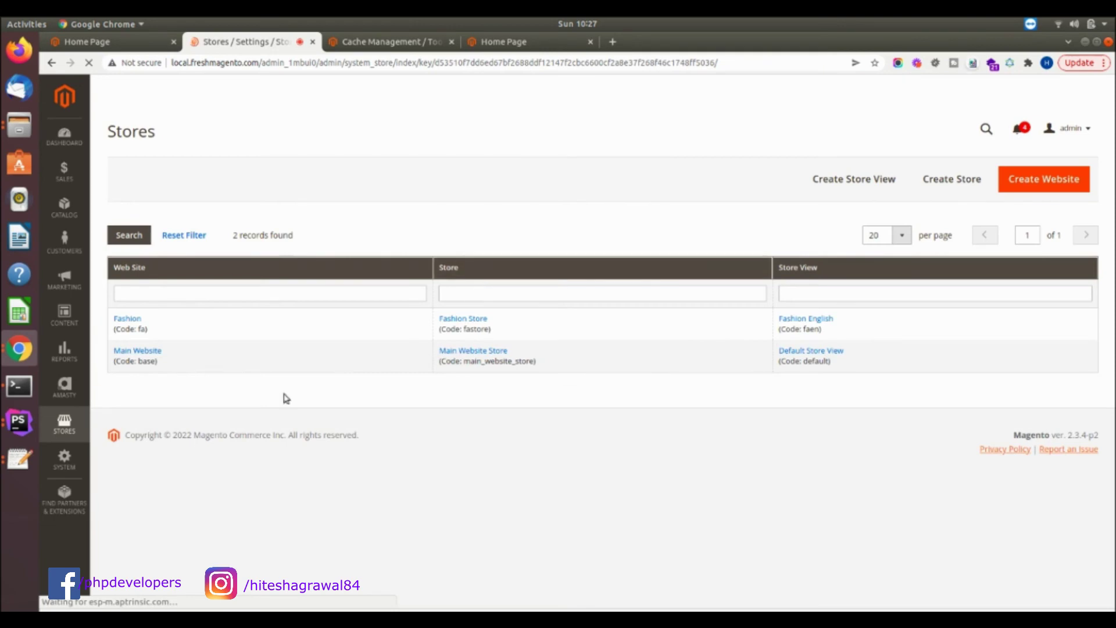
Examine the Fashion storefront's home page at local.fashionstore.com and open its Women category page.
{"action": "left_click", "coordinate": [100, 49]}
{"action": "left_click", "coordinate": [511, 47]}
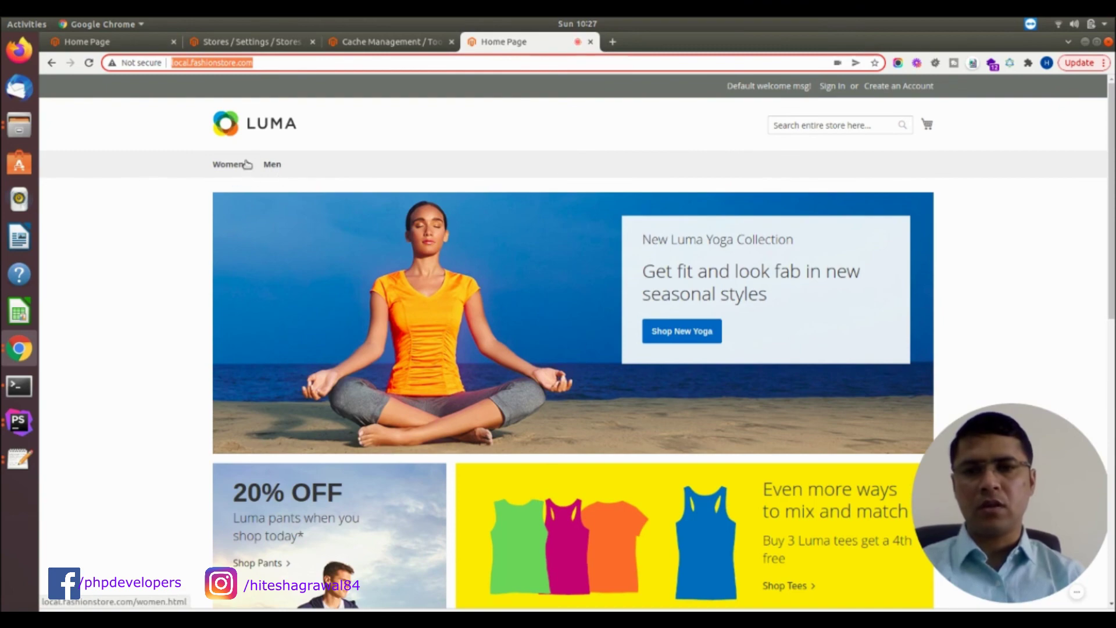
{"action": "scroll", "coordinate": [500, 326], "scroll_direction": "down", "scroll_amount": 10}
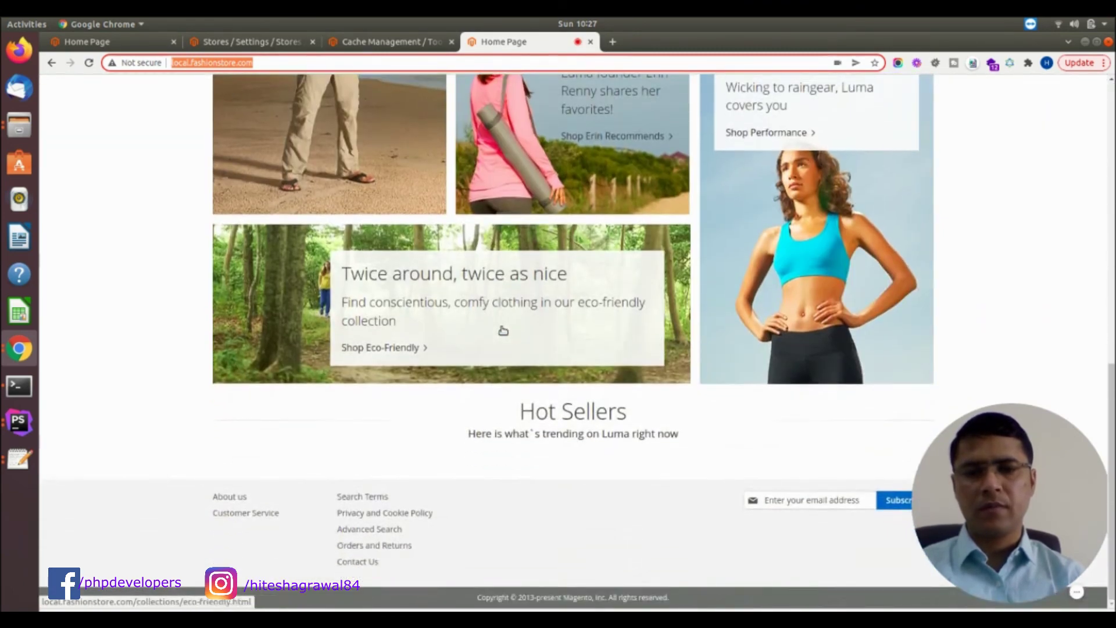
{"action": "scroll", "coordinate": [502, 329], "scroll_direction": "up", "scroll_amount": 5}
{"action": "scroll", "coordinate": [503, 331], "scroll_direction": "up", "scroll_amount": 5}
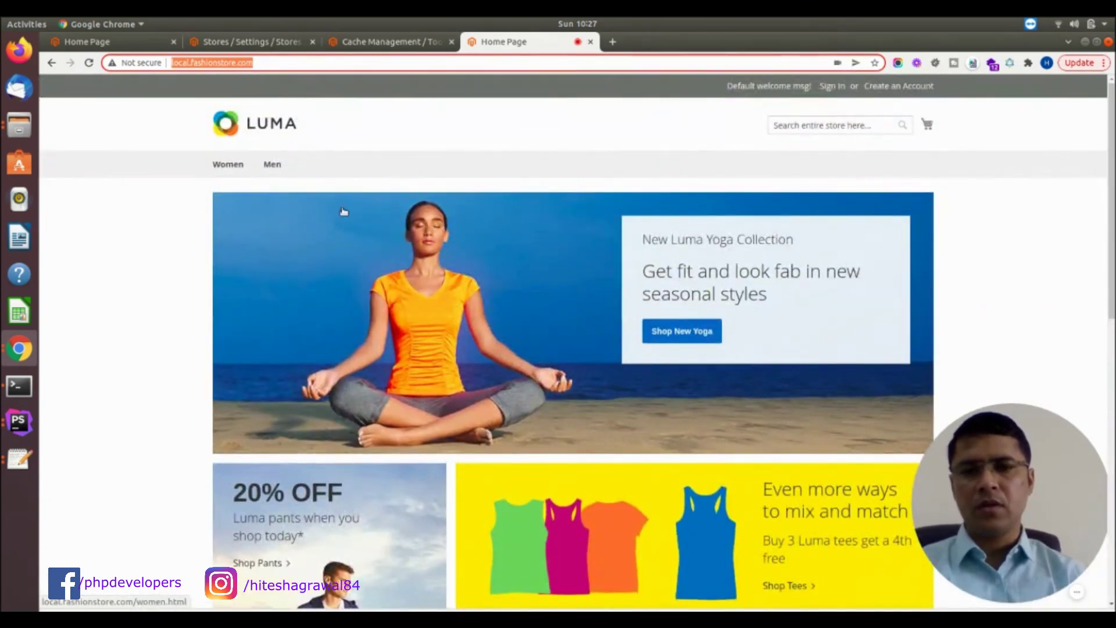
{"action": "scroll", "coordinate": [469, 314], "scroll_direction": "down", "scroll_amount": 5}
{"action": "scroll", "coordinate": [468, 314], "scroll_direction": "up", "scroll_amount": 5}
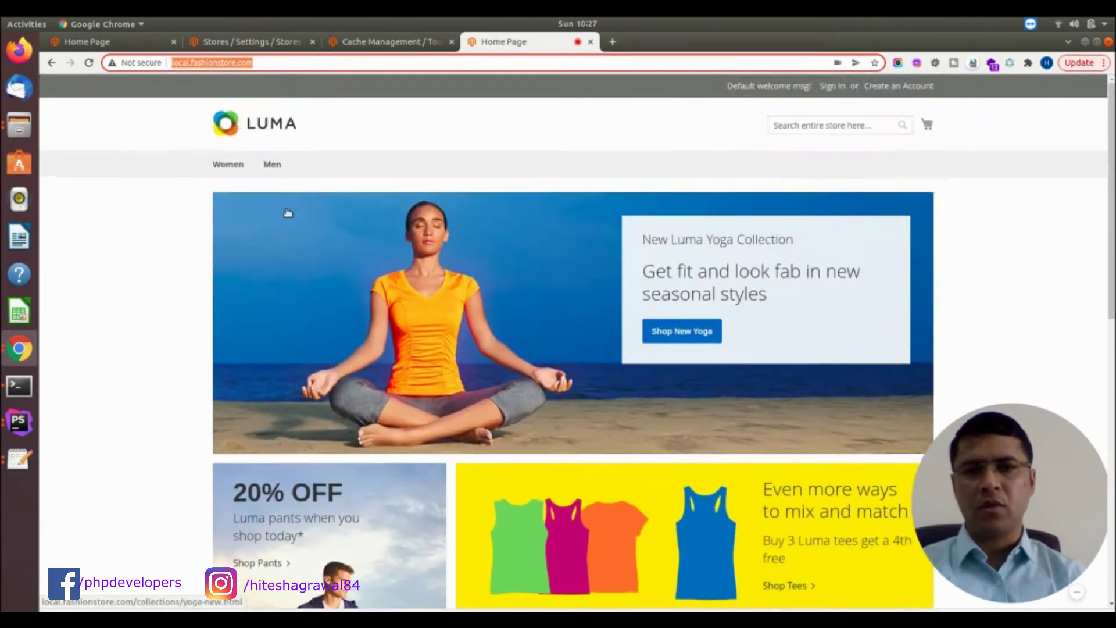
{"action": "left_click", "coordinate": [228, 165]}
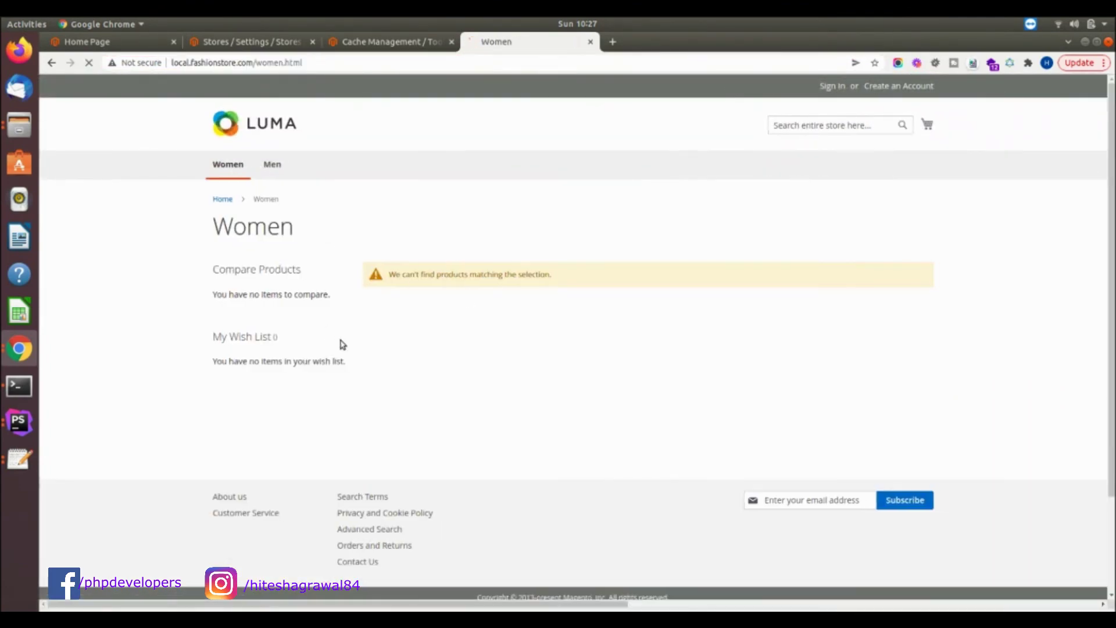